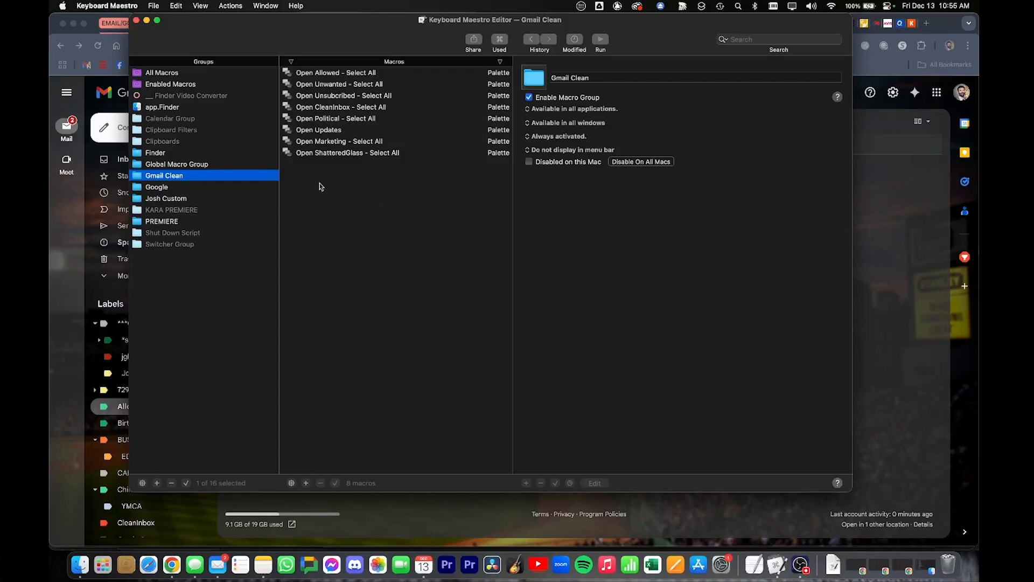
- Run the Gmail cleaning macro and let it continue at the Clean Gmail? alert
left_click_drag(269, 25, 371, 27)
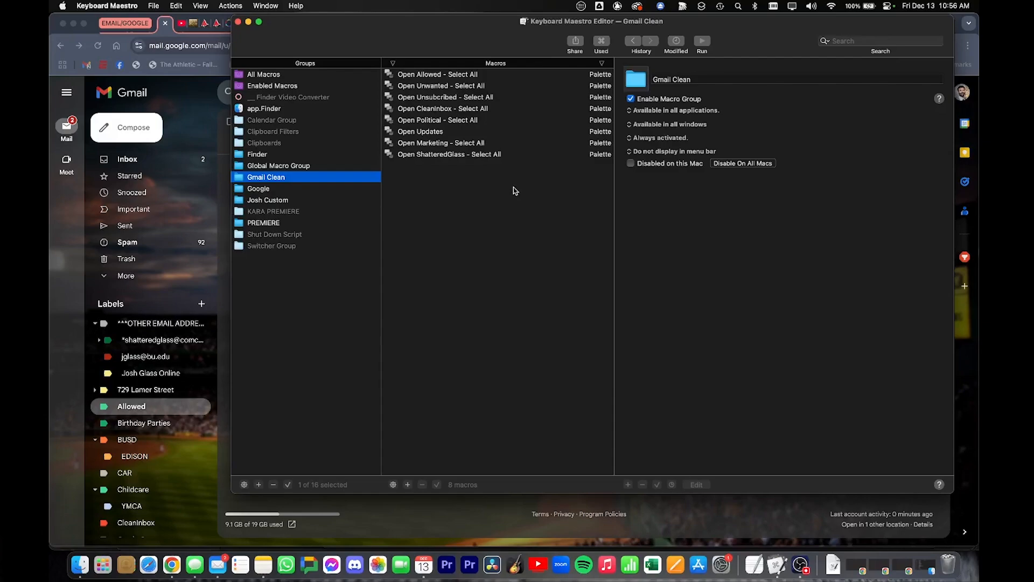
key("ctrl+alt+c")
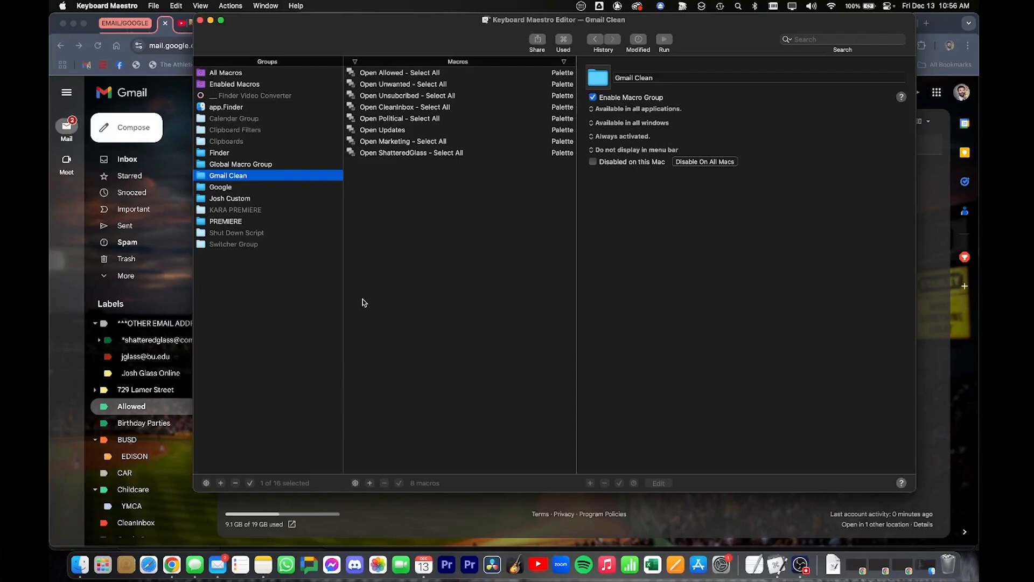
key("ctrl+alt+g")
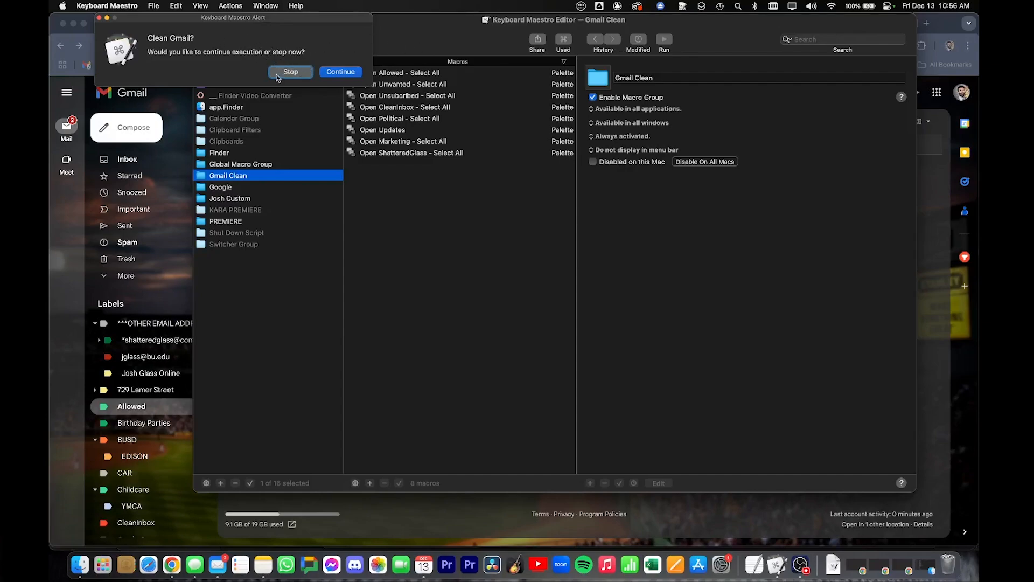
left_click_drag(287, 17, 251, 13)
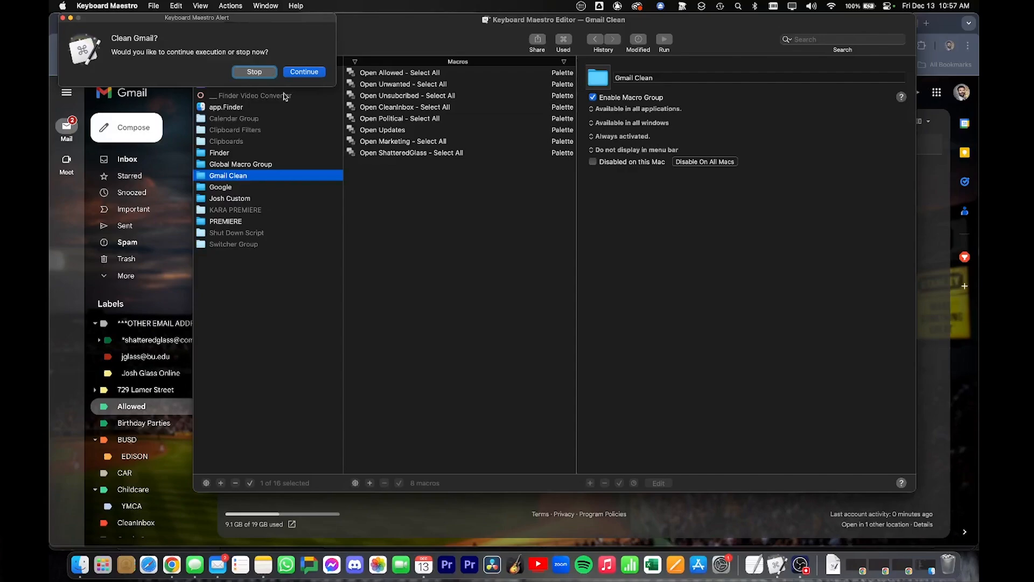
left_click(305, 72)
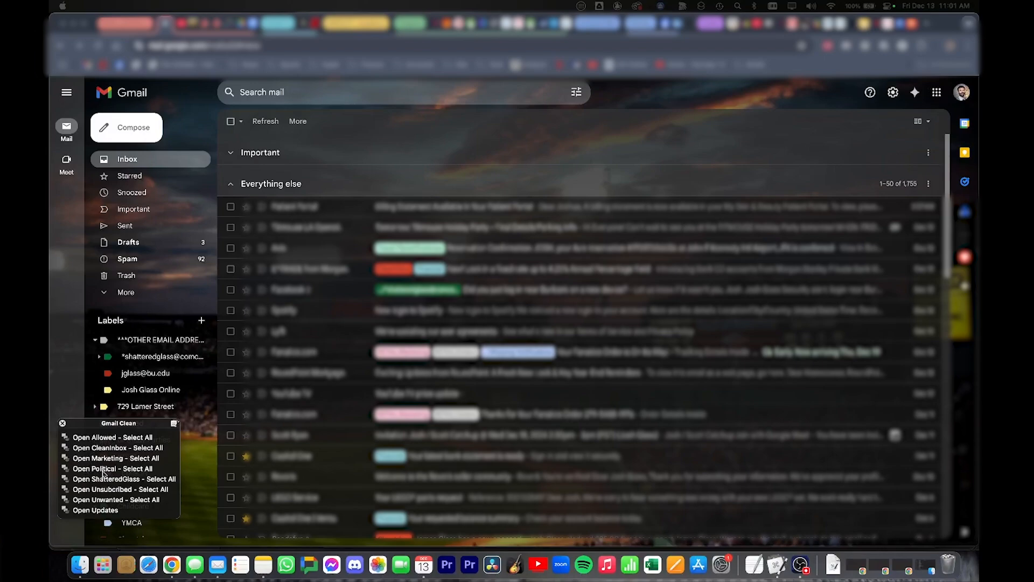
- Run the Open Political - Select All macro, delete the selected conversations, and close the Gmail Clean palette
left_click(104, 472)
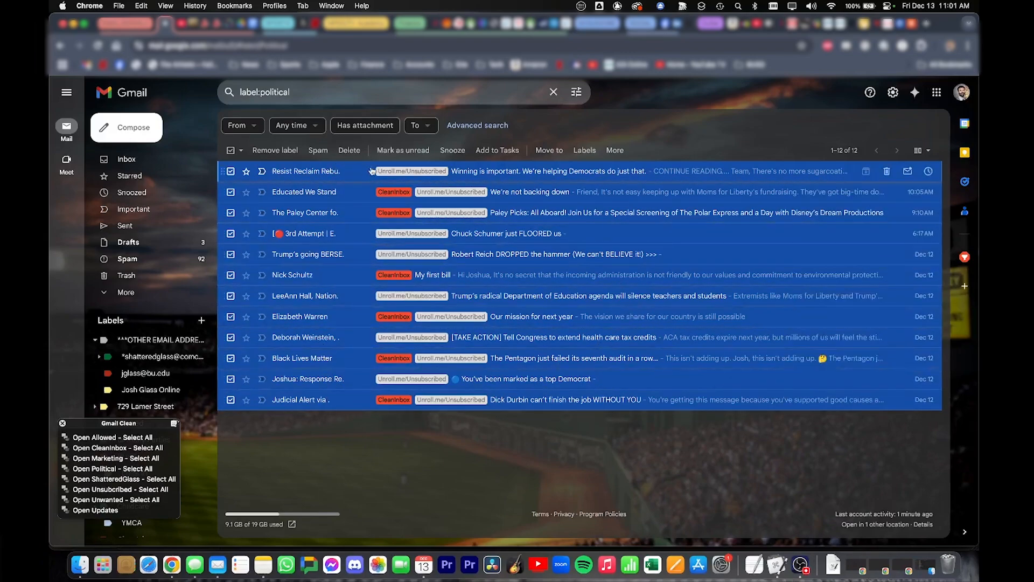
left_click(349, 150)
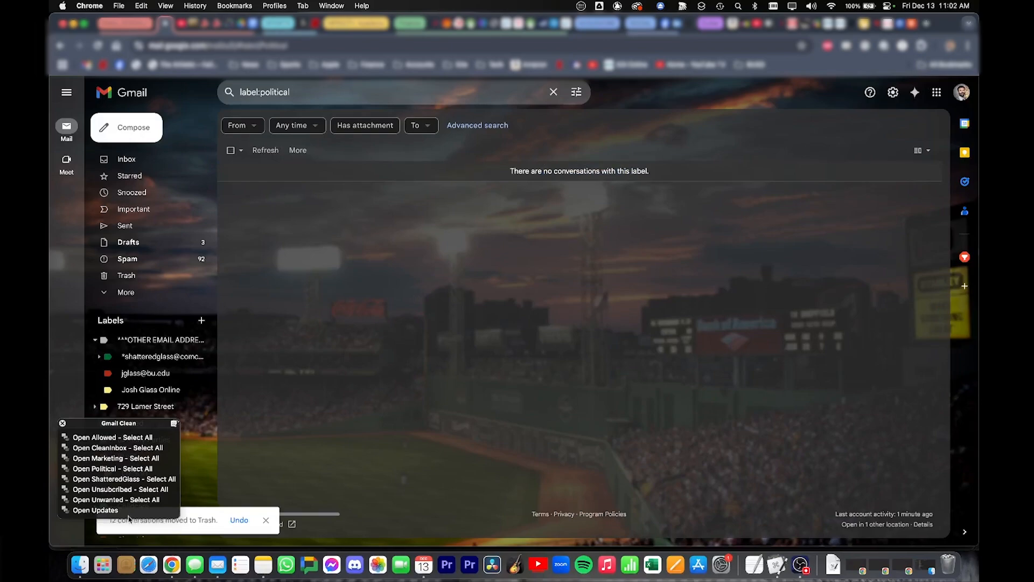
left_click(62, 423)
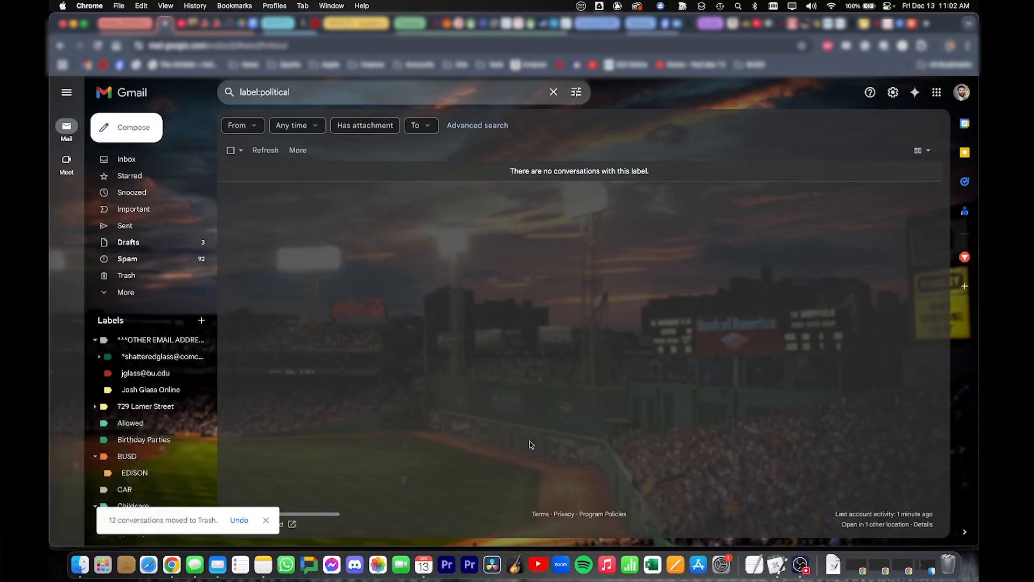
- Switch to Keyboard Maestro and open the Open Allowed - Select All macro in the Gmail Clean group
left_click(779, 564)
left_click_drag(395, 27, 446, 74)
left_click(459, 74)
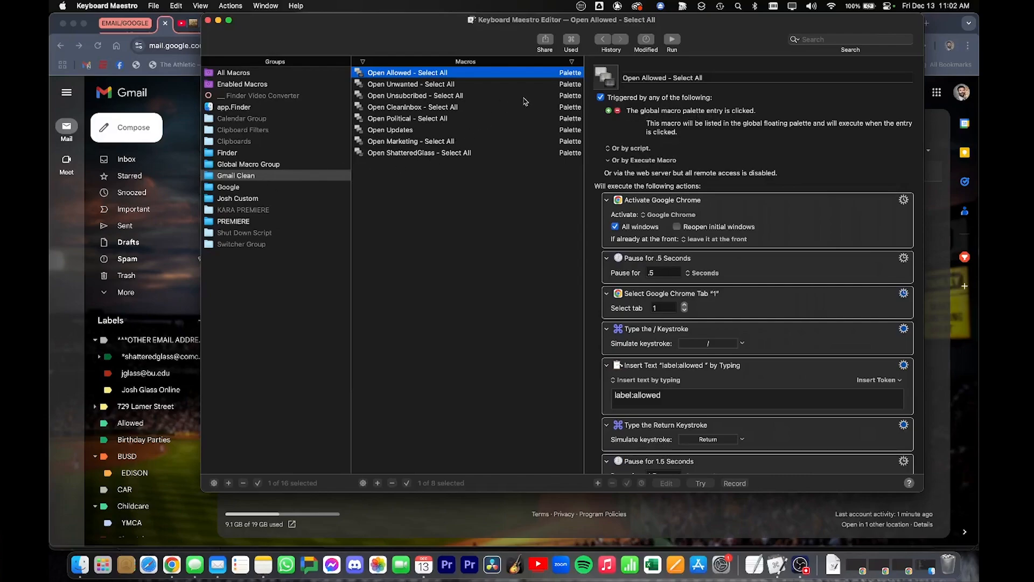
left_click(294, 187)
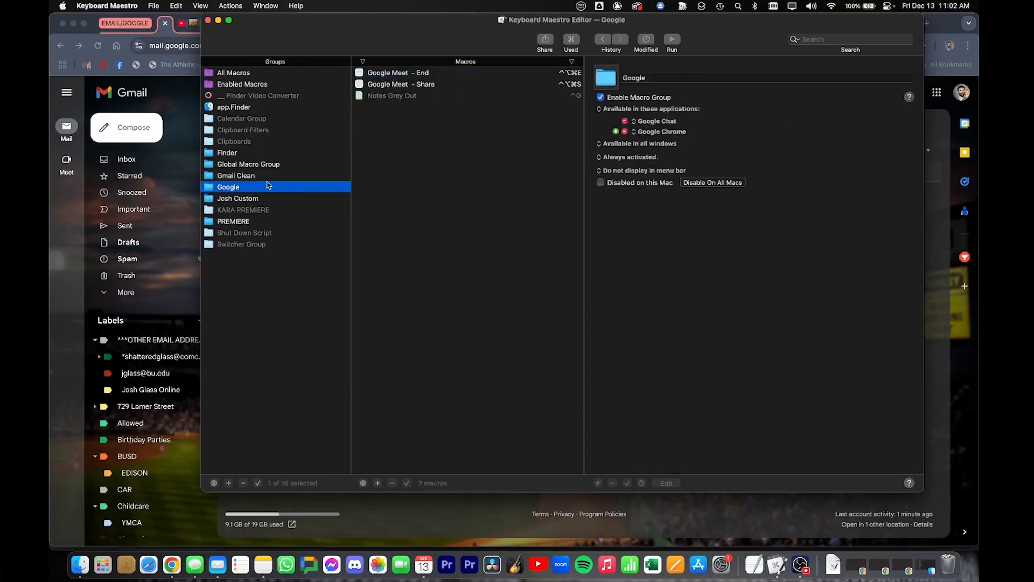
left_click(264, 179)
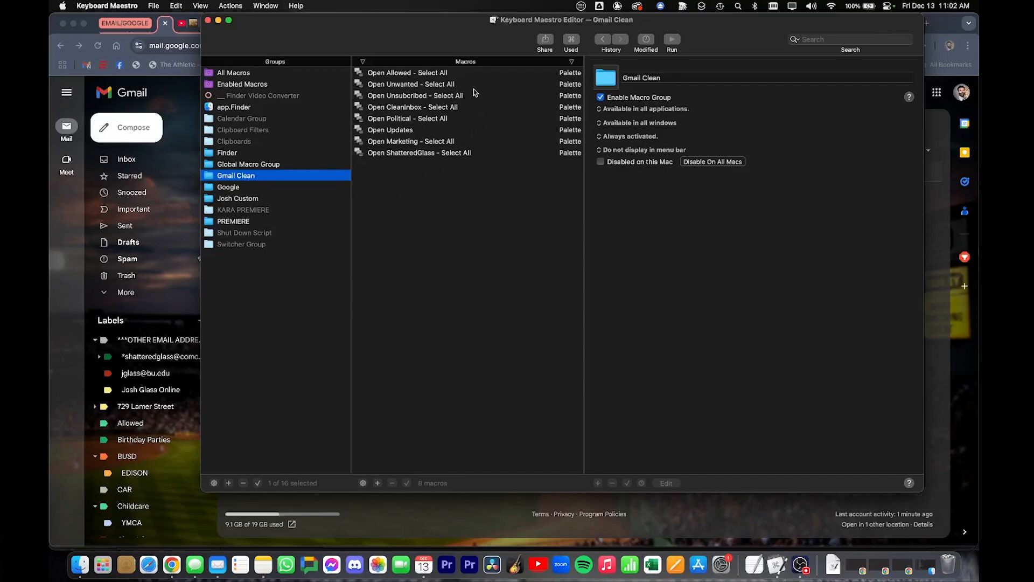
left_click(461, 75)
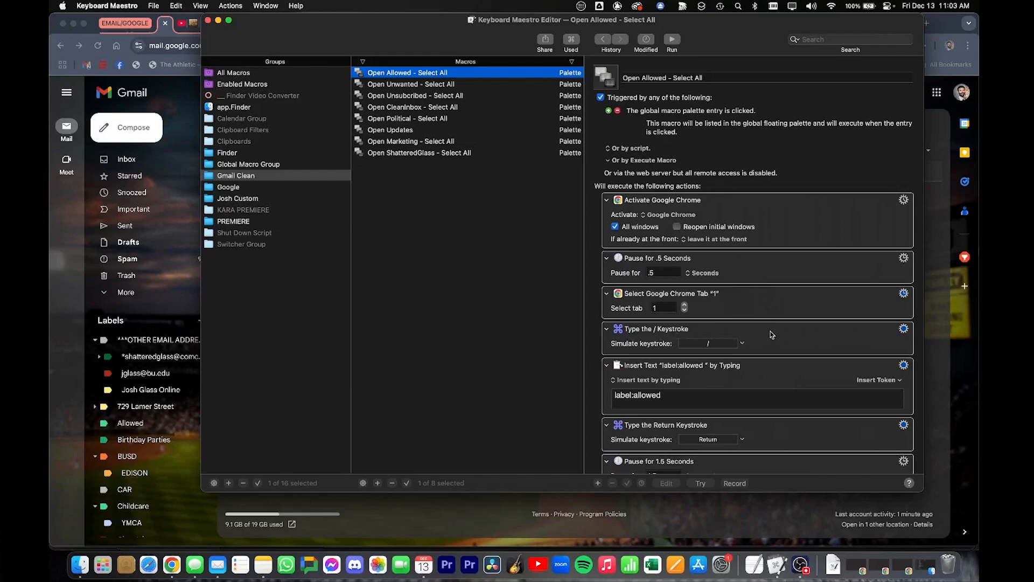
- Switch to Gmail and open its keyboard shortcut settings to check the Search mail mapping
left_click(479, 506)
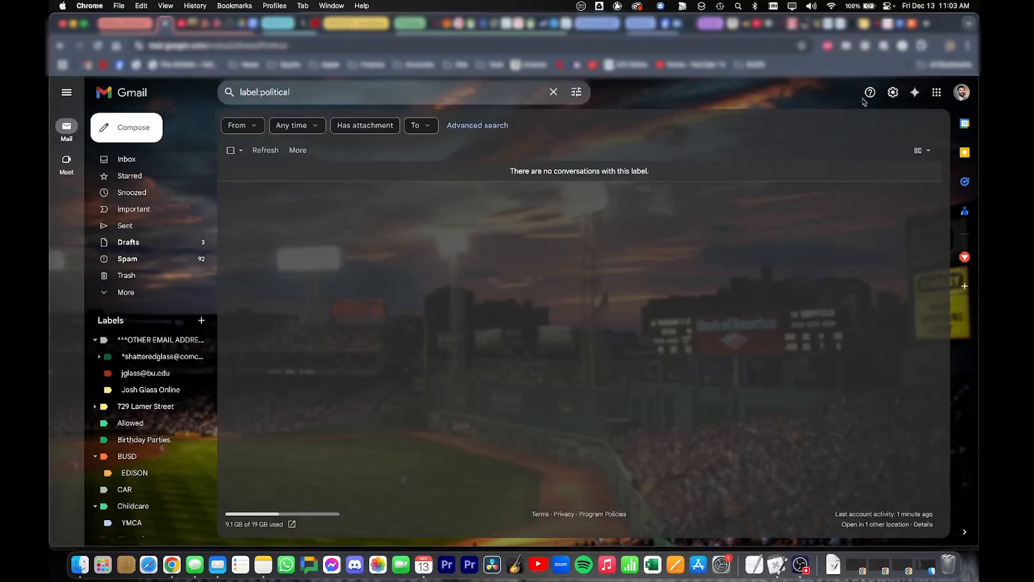
left_click(892, 93)
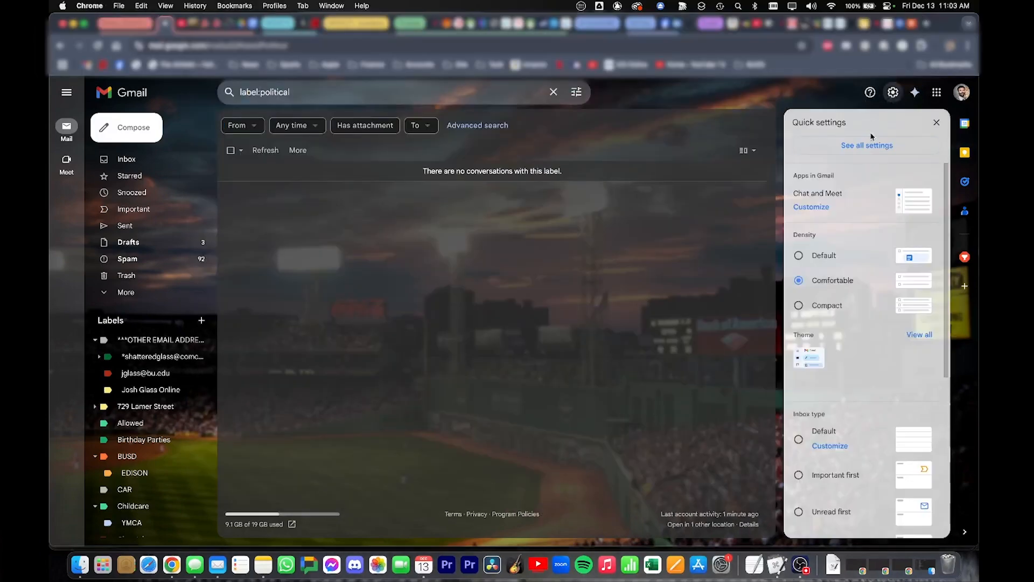
left_click(883, 149)
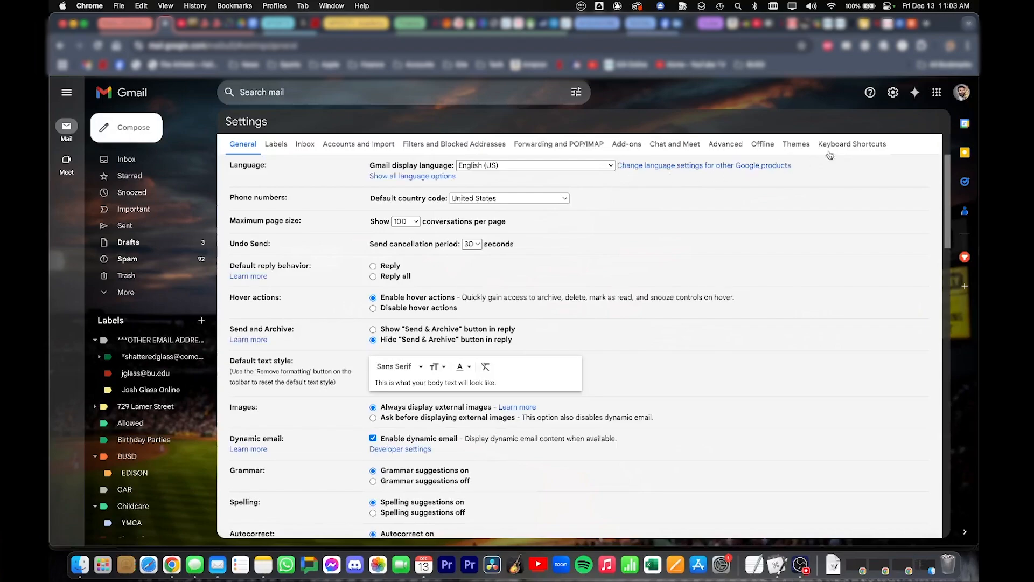
left_click(853, 145)
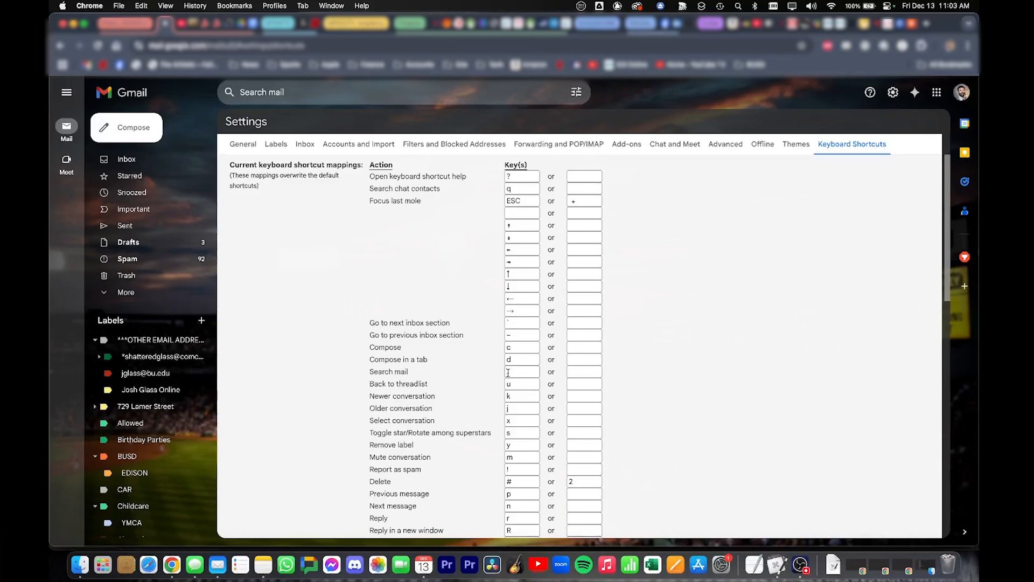
- Return to Keyboard Maestro and highlight the label:allowed text in the macro's Insert Text action
key("super+Tab")
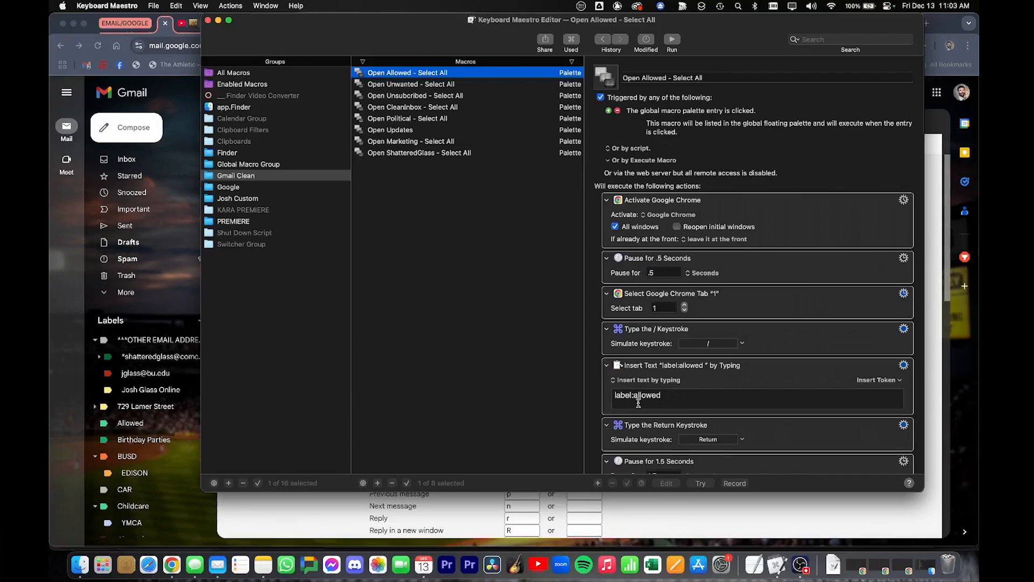
left_click_drag(677, 397, 588, 397)
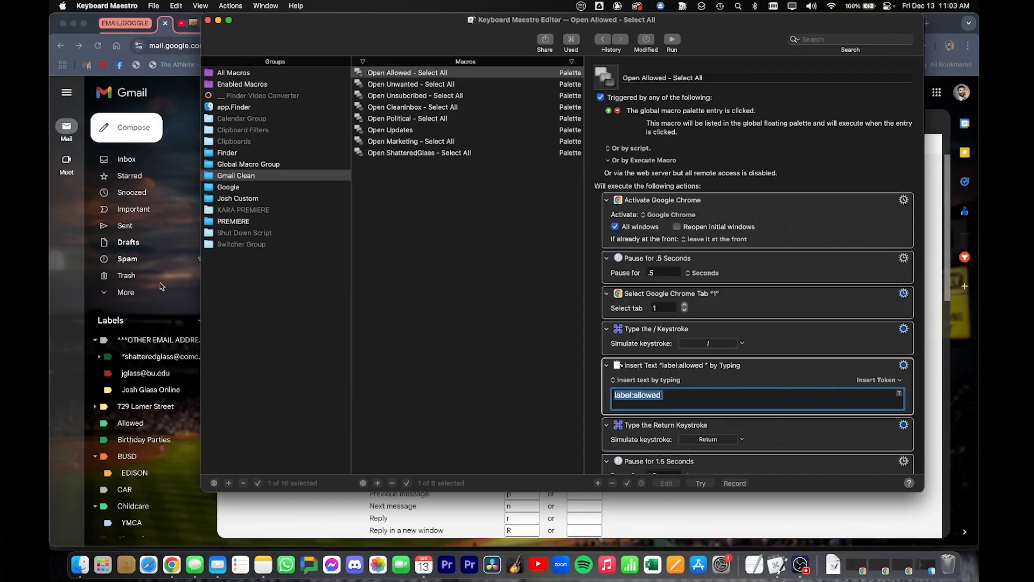
left_click(715, 400)
- Switch to Gmail, open the Allowed label, and examine the search query it produces
left_click(164, 270)
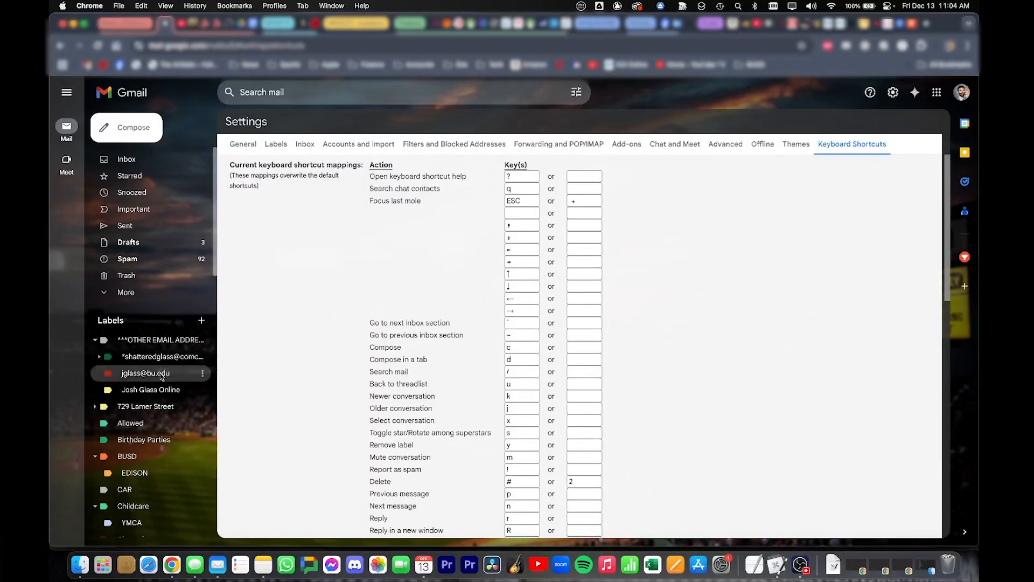
left_click(140, 425)
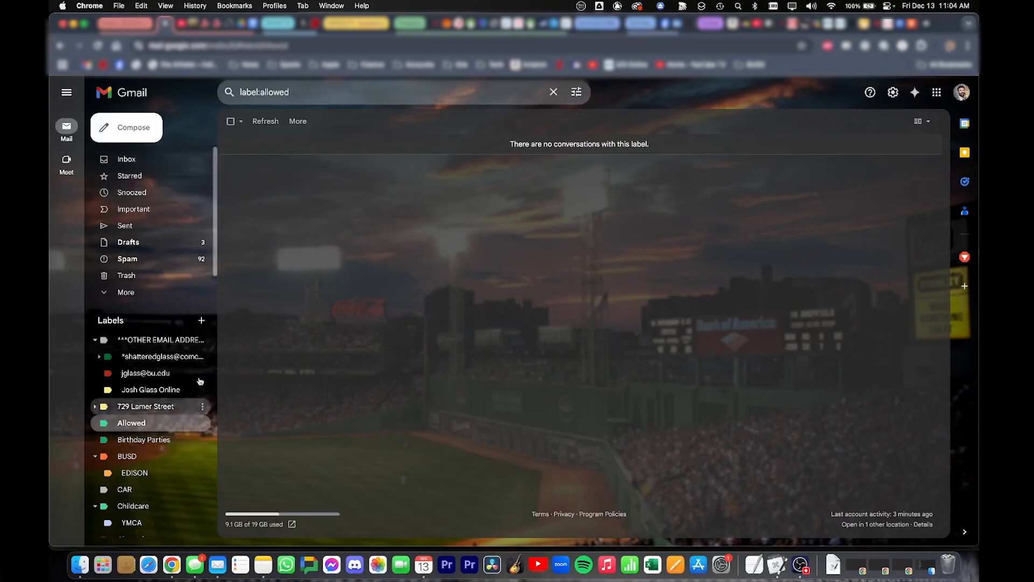
left_click(308, 96)
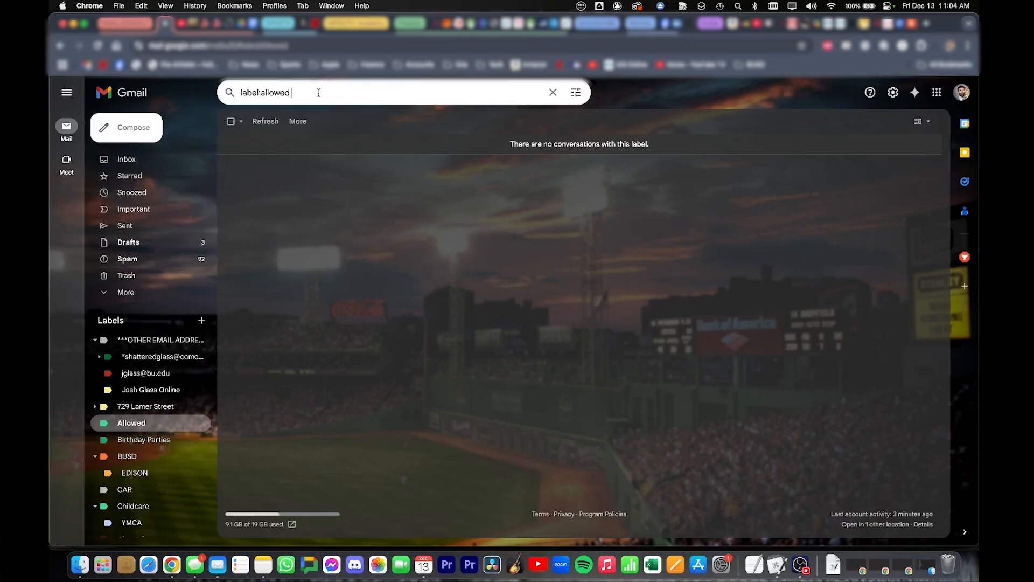
left_click(554, 203)
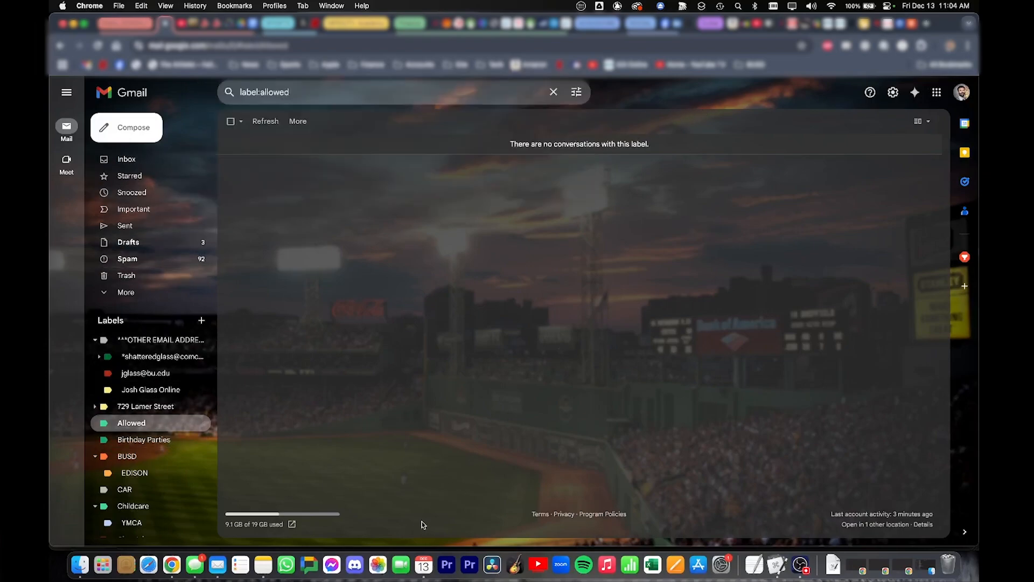
- Return to Keyboard Maestro and review the macro's actions after the text insertion, selecting the Type the 1 Keystroke action
left_click(777, 565)
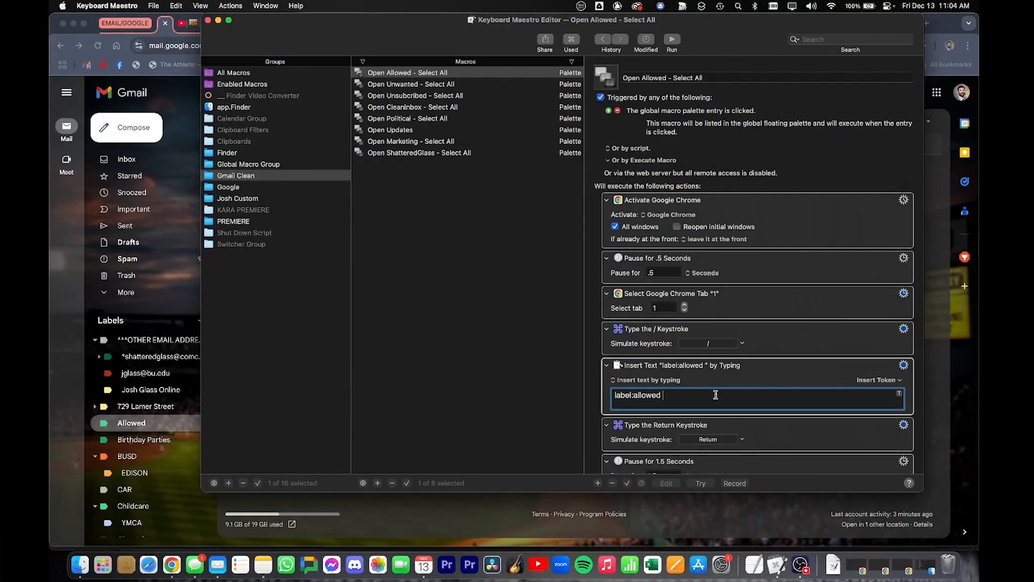
left_click(685, 391)
scroll(684, 355, "down", 3)
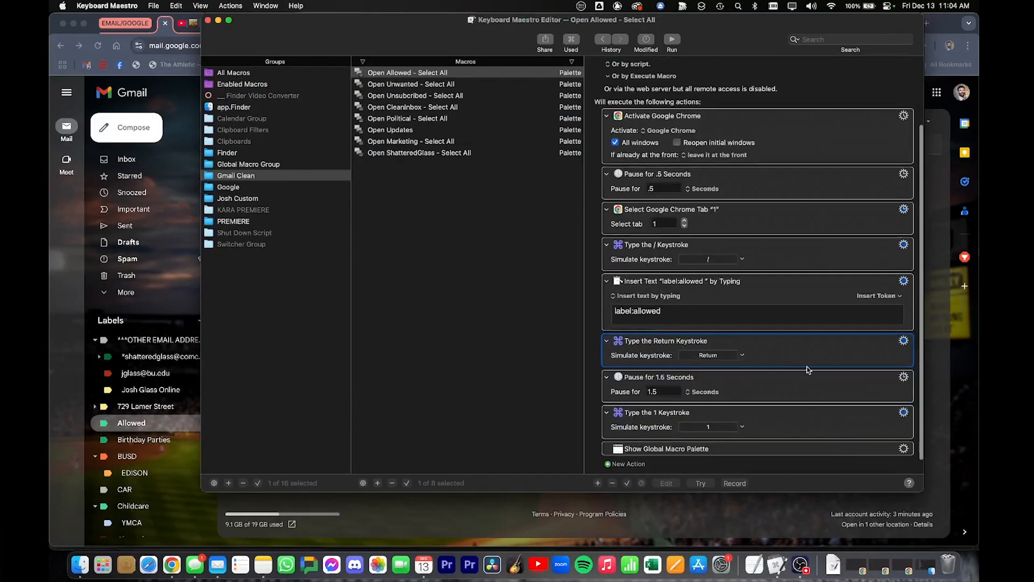
scroll(827, 334, "down", 1)
scroll(827, 334, "down", 1)
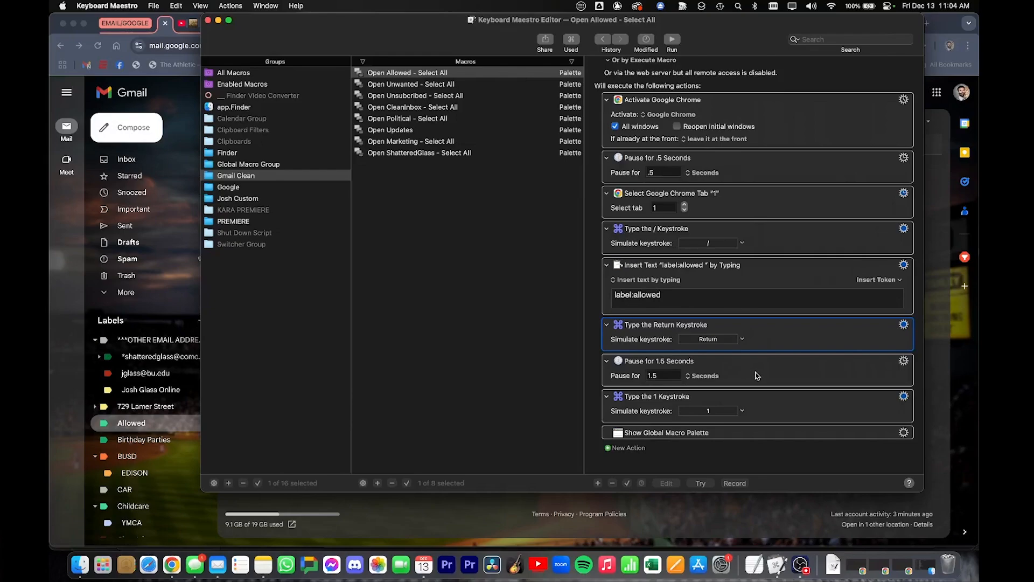
left_click(670, 410)
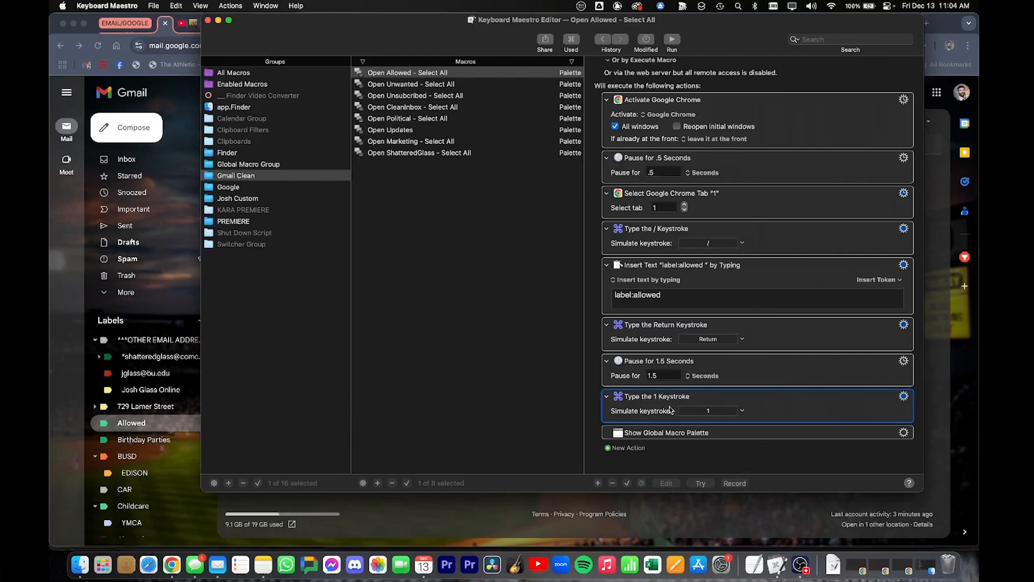
- Switch to Gmail, open its keyboard shortcut settings, and check both key mappings for Select all conversations
left_click(731, 506)
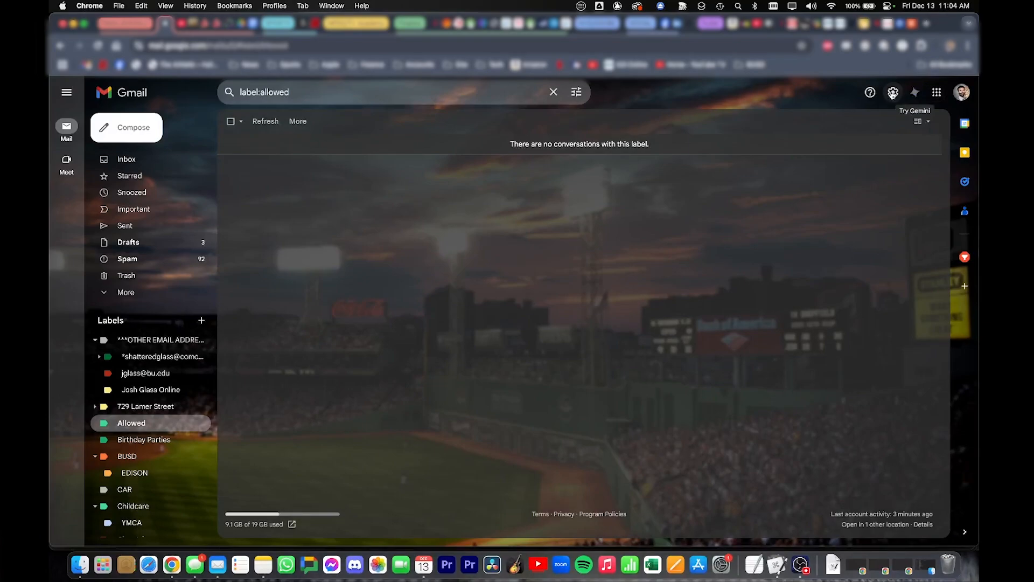
left_click(893, 93)
left_click(862, 143)
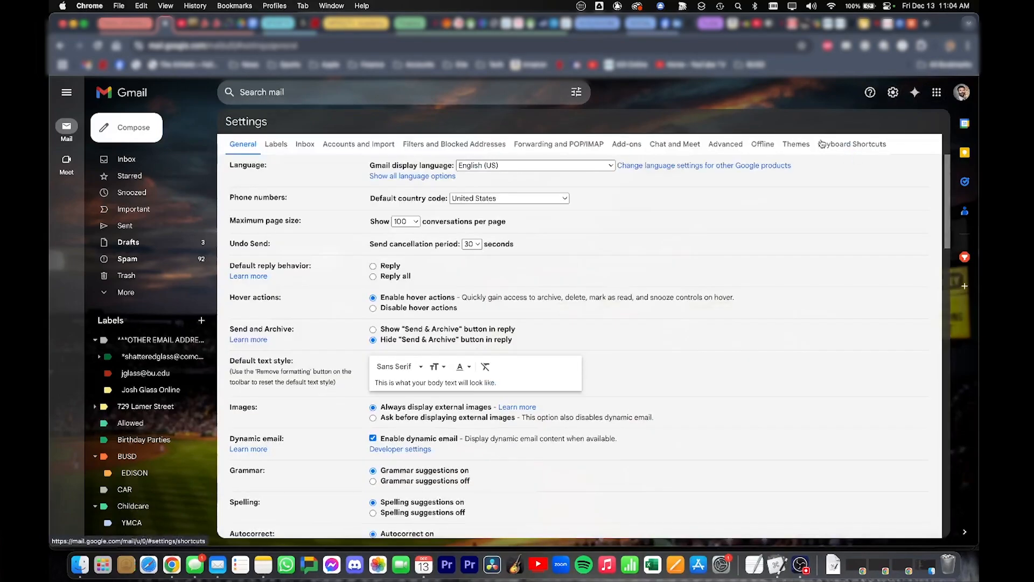
left_click(846, 145)
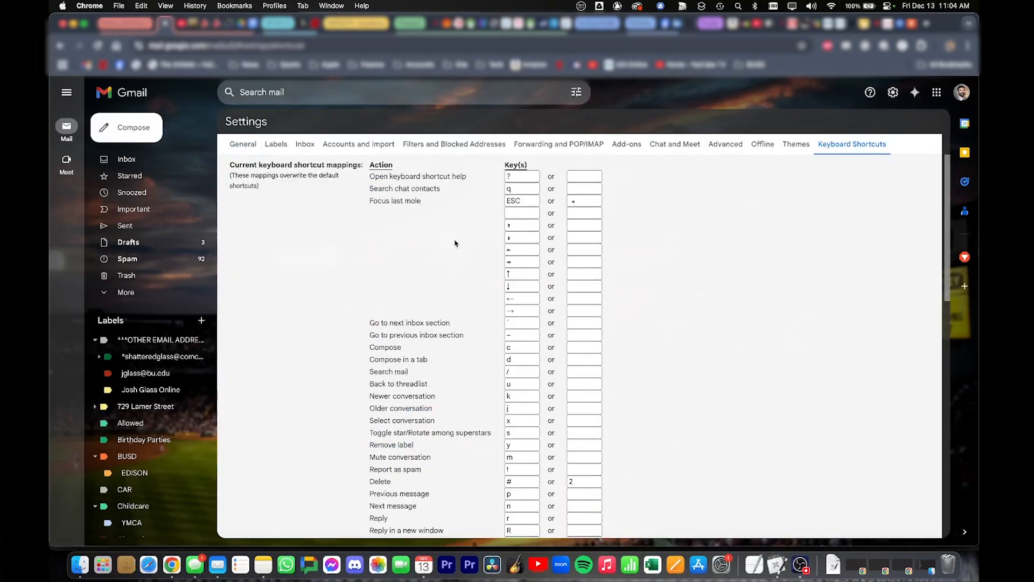
scroll(455, 239, "down", 10)
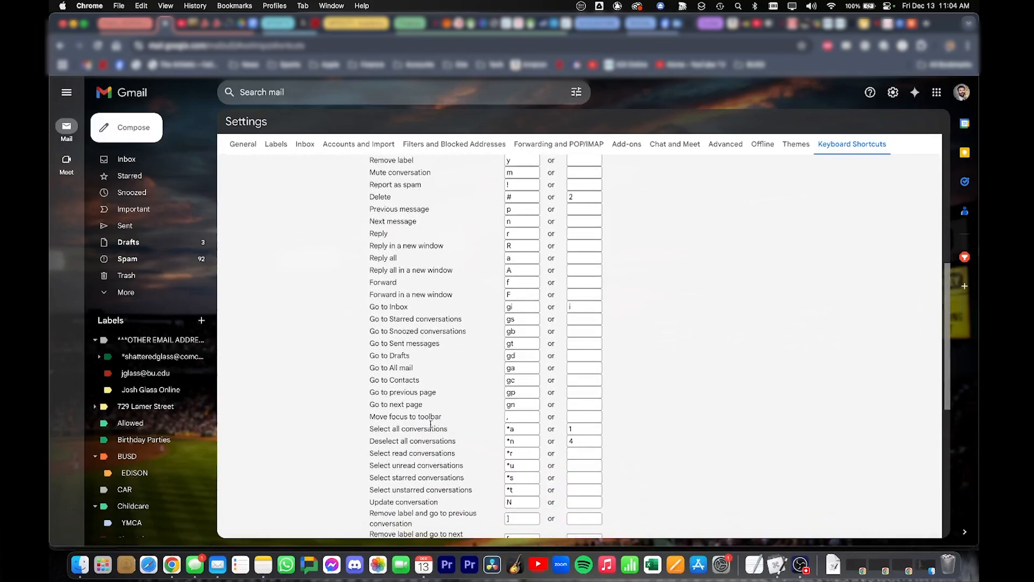
left_click(517, 430)
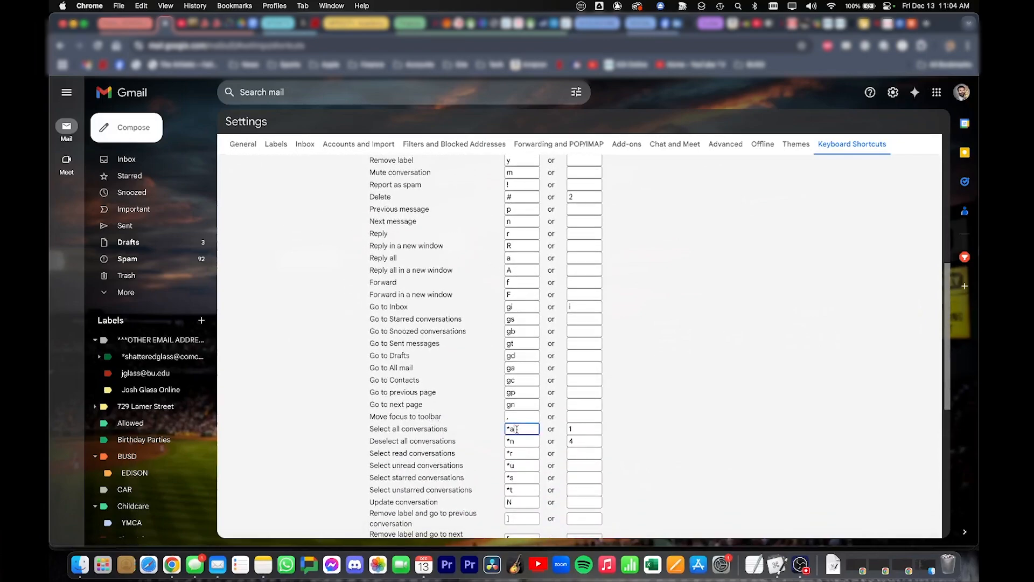
left_click(632, 446)
left_click(584, 430)
- Check the alternate key mappings for Delete, Archive, and Deselect all conversations
scroll(621, 433, "up", 3)
left_click(580, 323)
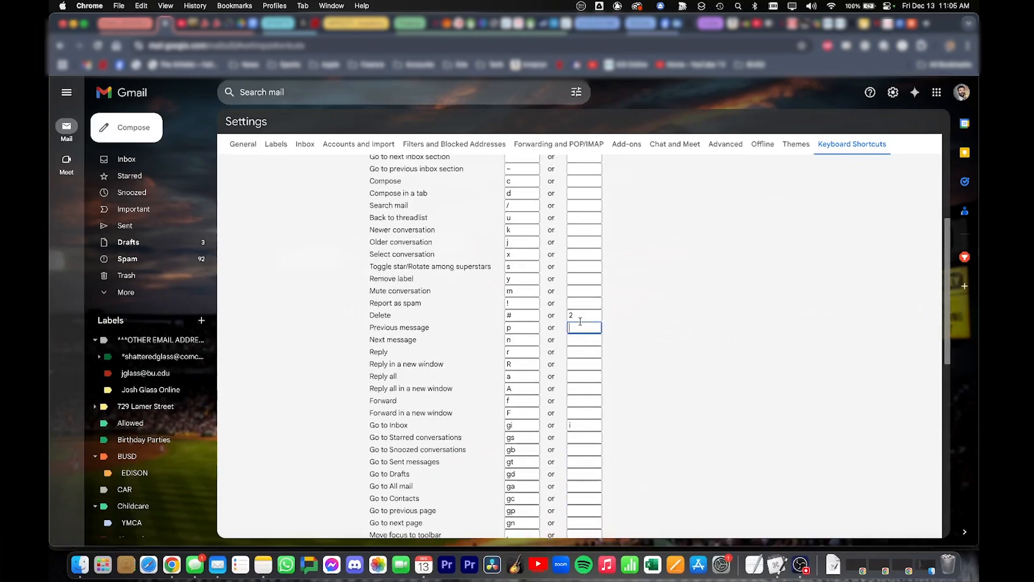
left_click(585, 312)
scroll(587, 313, "down", 4)
scroll(587, 315, "down", 6)
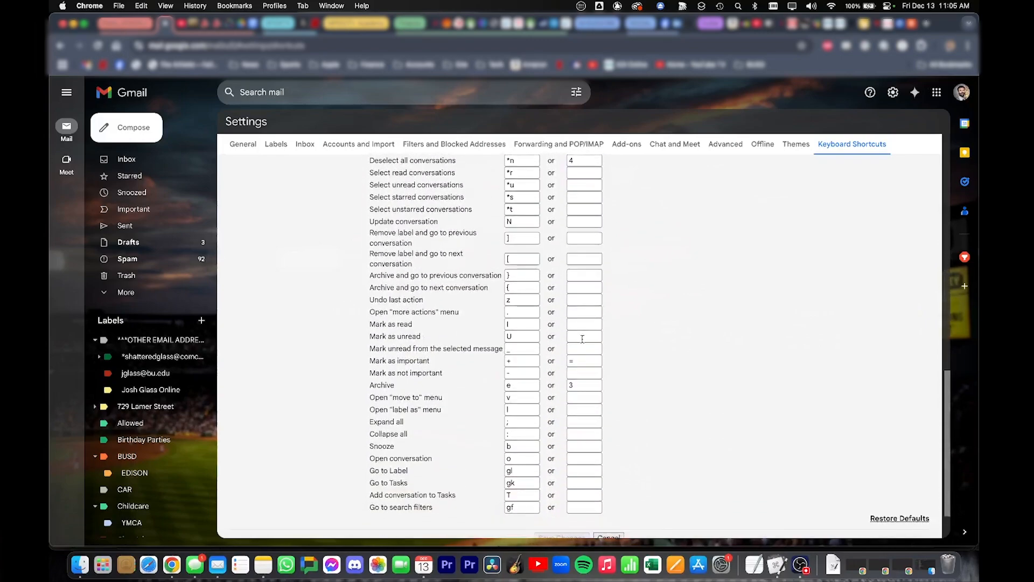
left_click(578, 383)
scroll(593, 301, "up", 3)
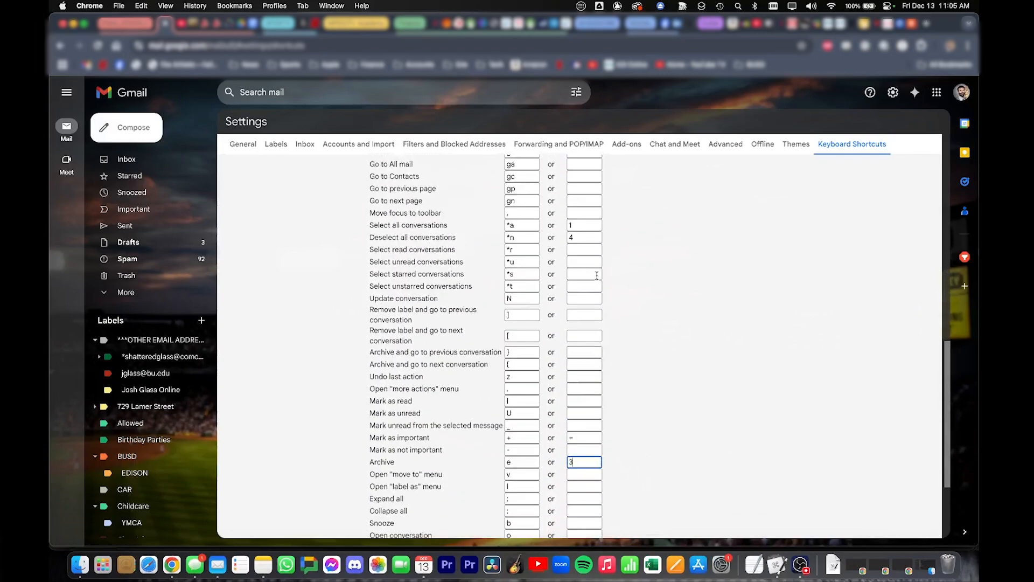
left_click(588, 239)
scroll(629, 299, "up", 10)
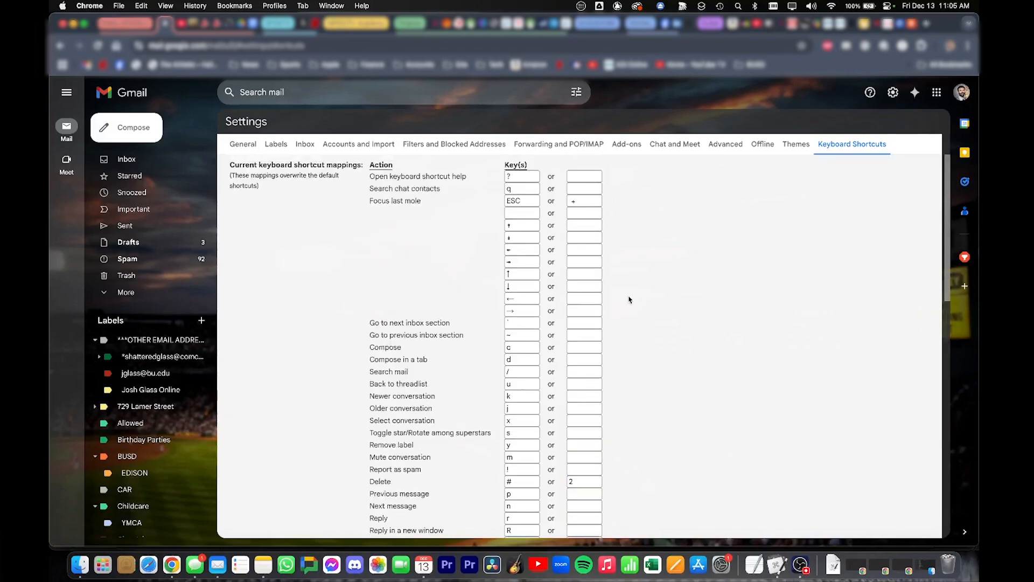
- Check the primary and alternate key mappings for Select all conversations and Deselect all conversations in the shortcut settings
scroll(629, 300, "down", 7)
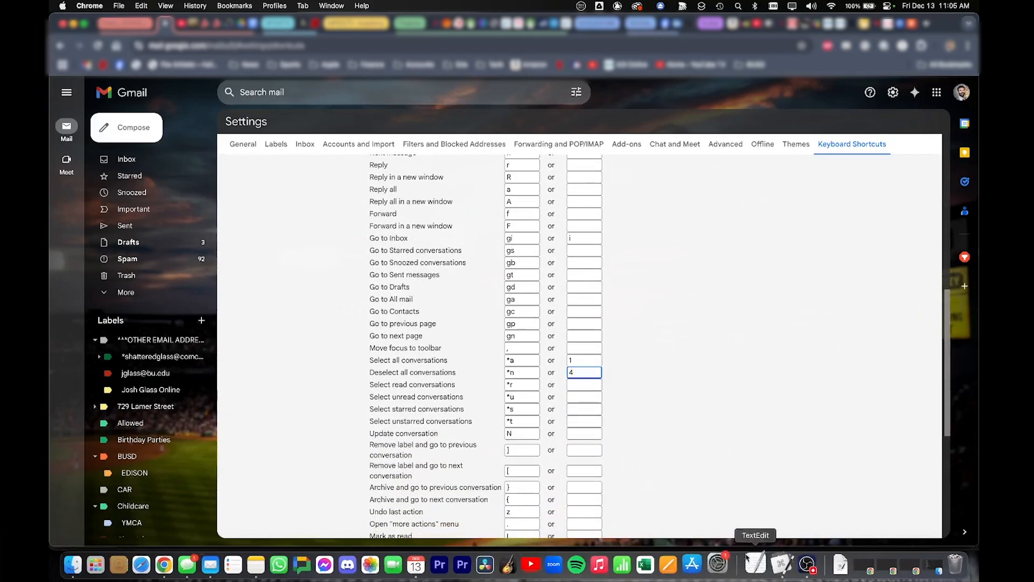
left_click(529, 373)
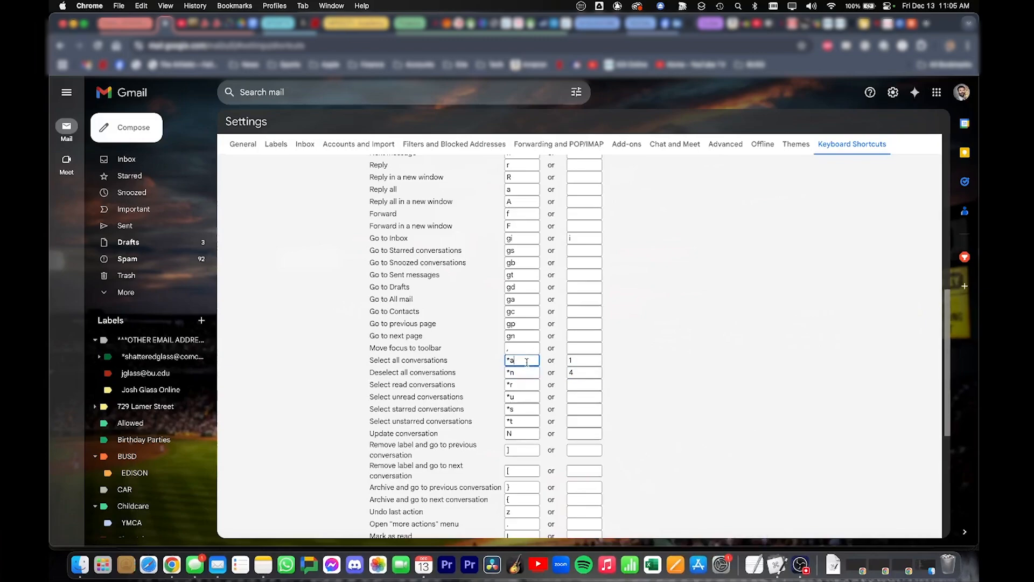
left_click(691, 391)
- Switch to Keyboard Maestro and compare the search text inserted by the Open Unwanted - Select All and Open Updates macros
key("super+Tab")
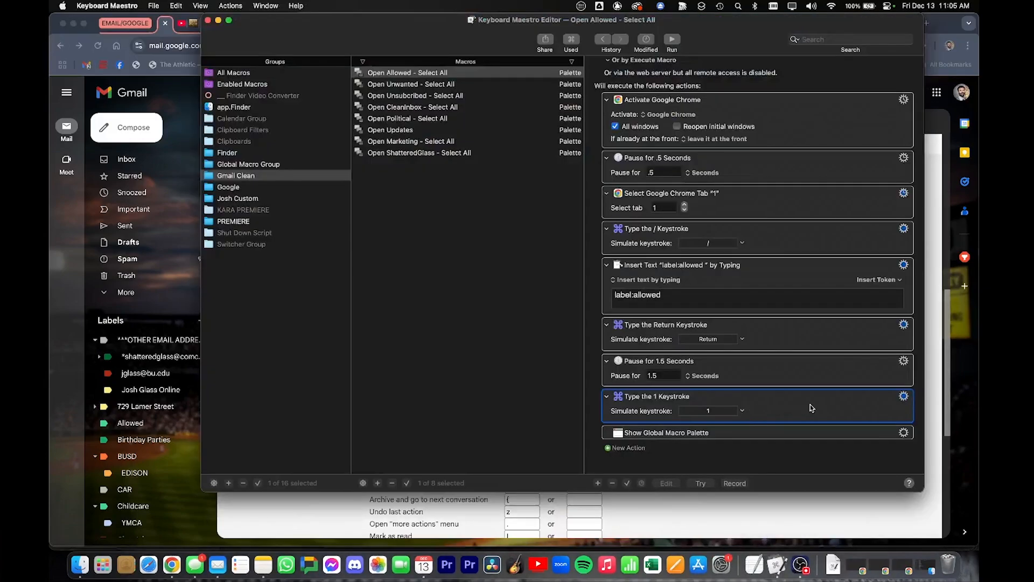
left_click(477, 85)
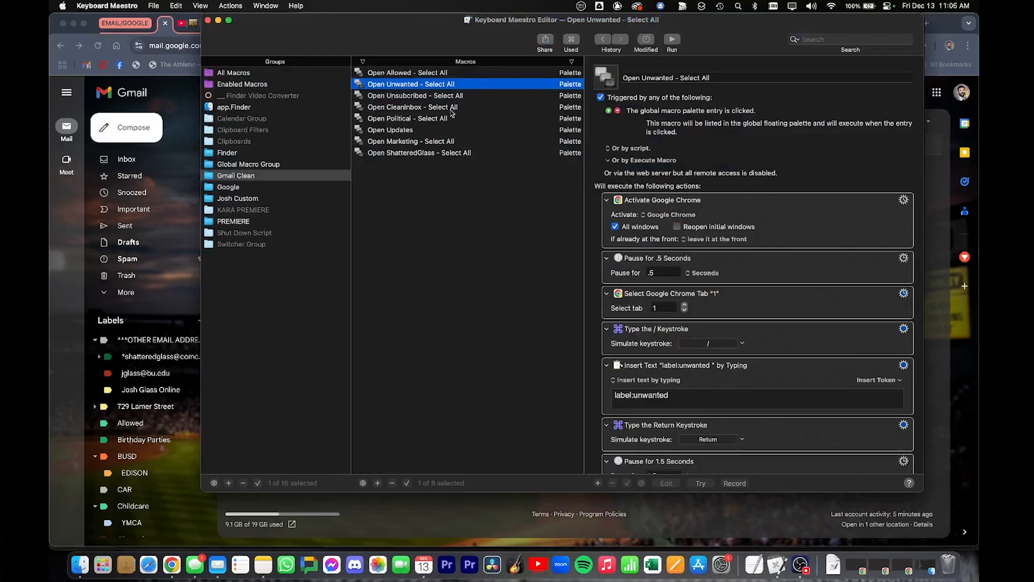
left_click(435, 130)
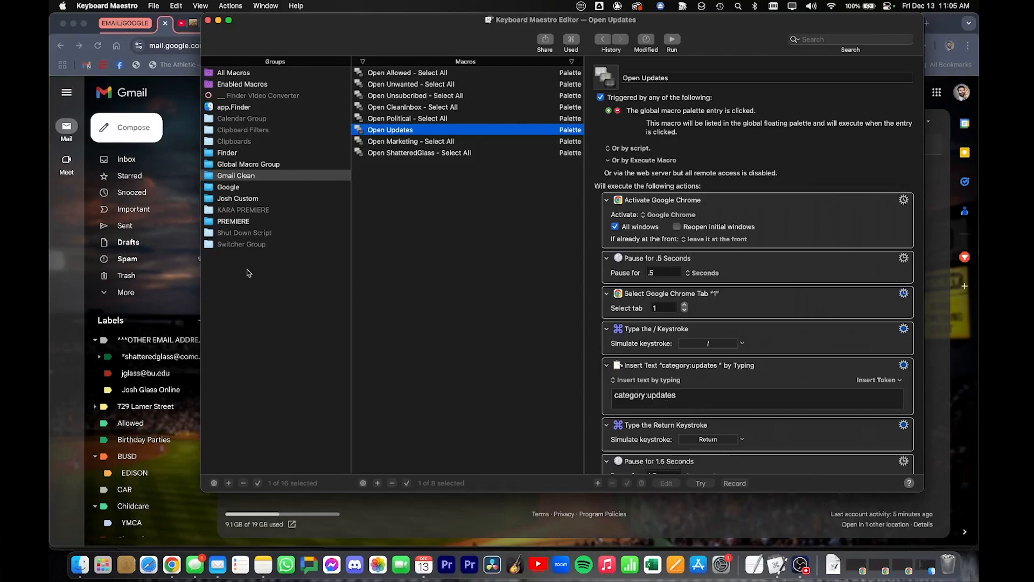
- Expand Gmail's folder list to show the mail categories, and run the Open Updates macro from Keyboard Maestro
left_click(166, 267)
left_click(125, 292)
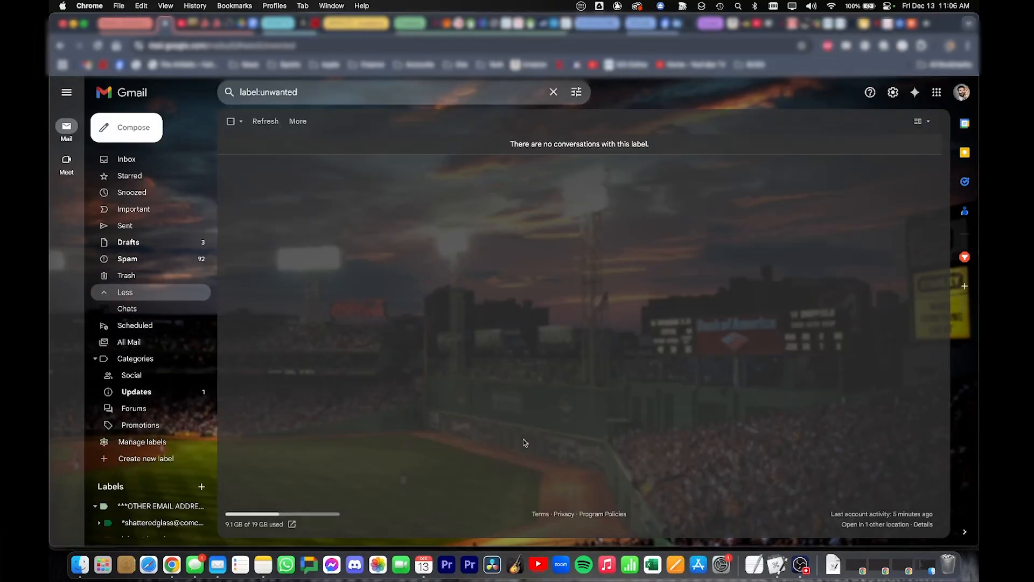
left_click(782, 565)
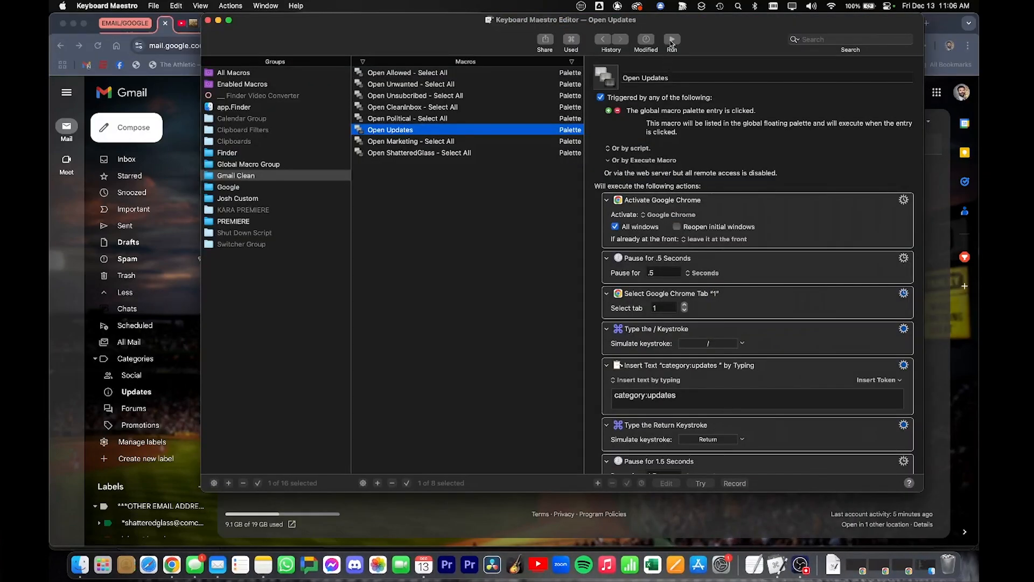
left_click(672, 42)
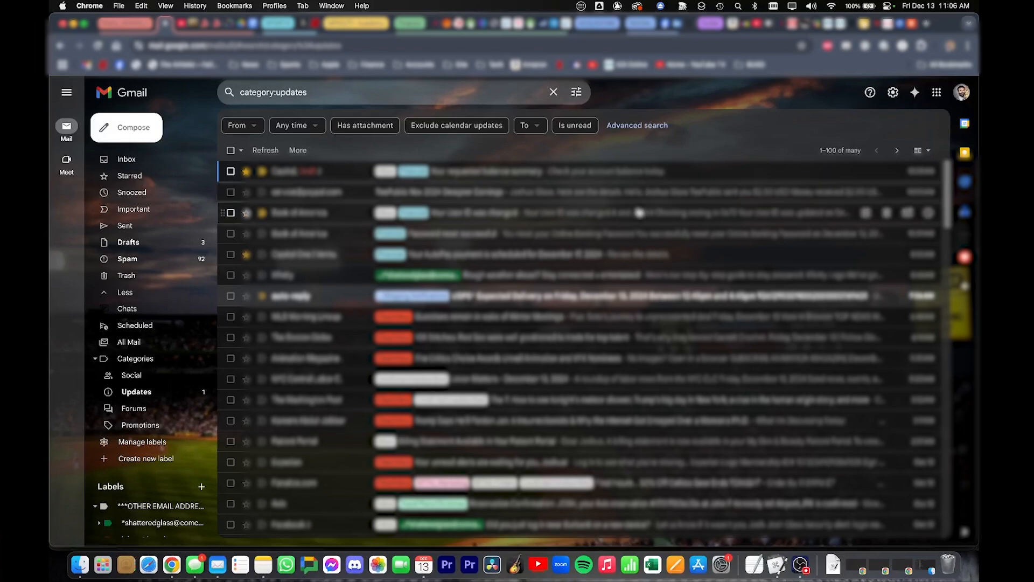
- Return to Keyboard Maestro and examine the label text in the other-email-address macro and the Gmail Clean group's settings
key("super+Tab")
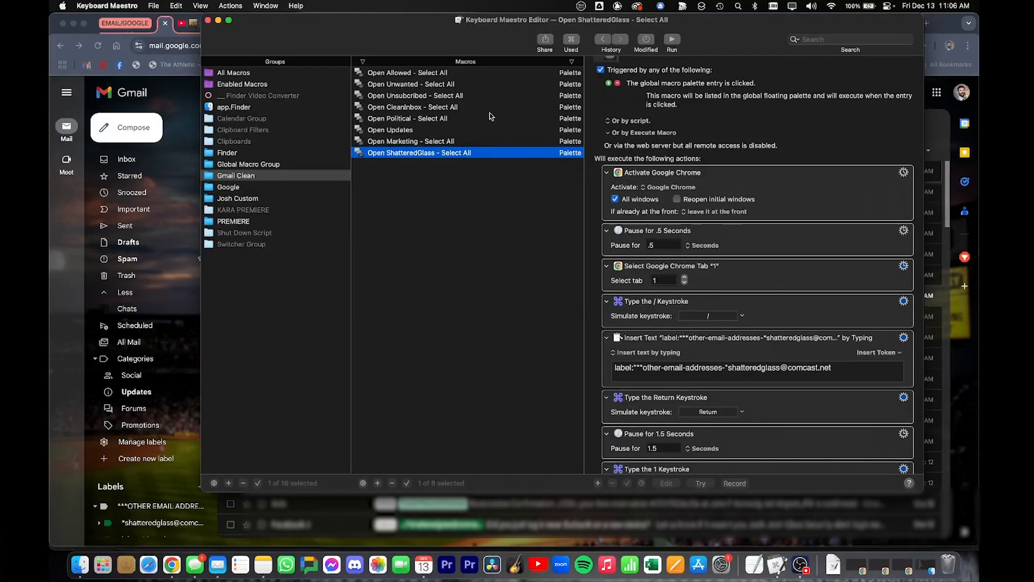
left_click(646, 367)
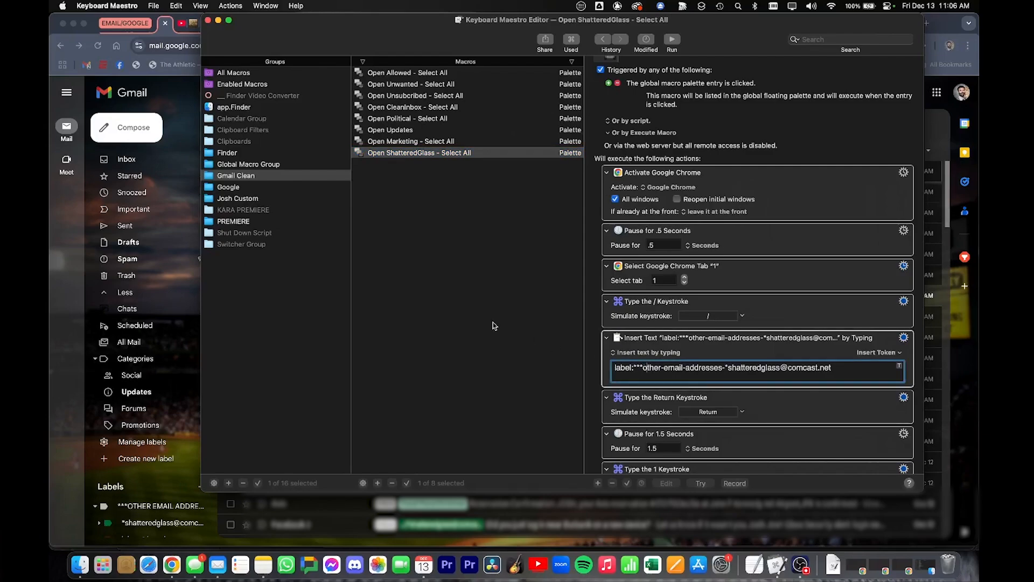
left_click(286, 177)
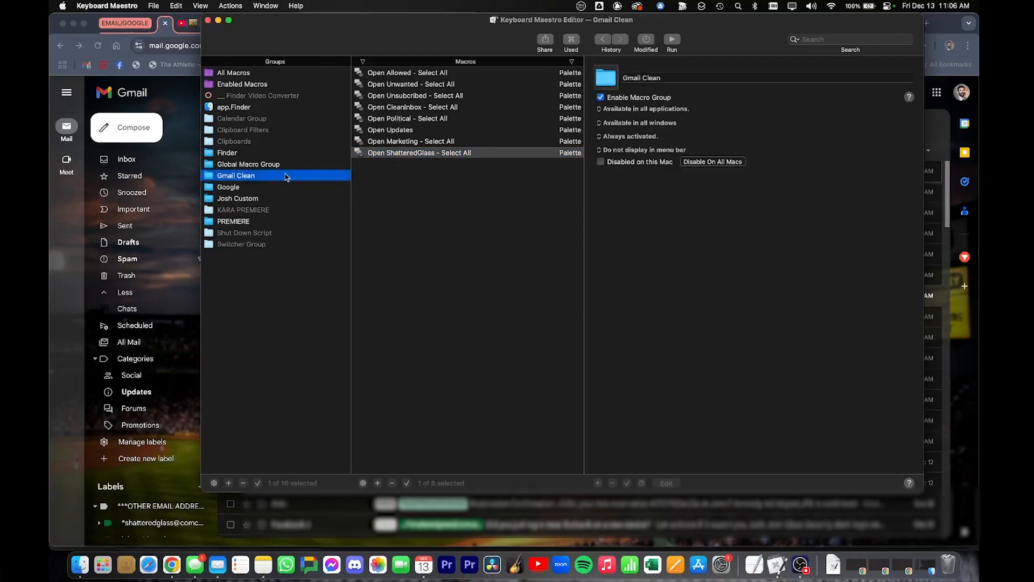
- Open the Clean Gmail Prompt macro from the enabled macros, and test-run it, stopping execution at its alert
left_click(302, 85)
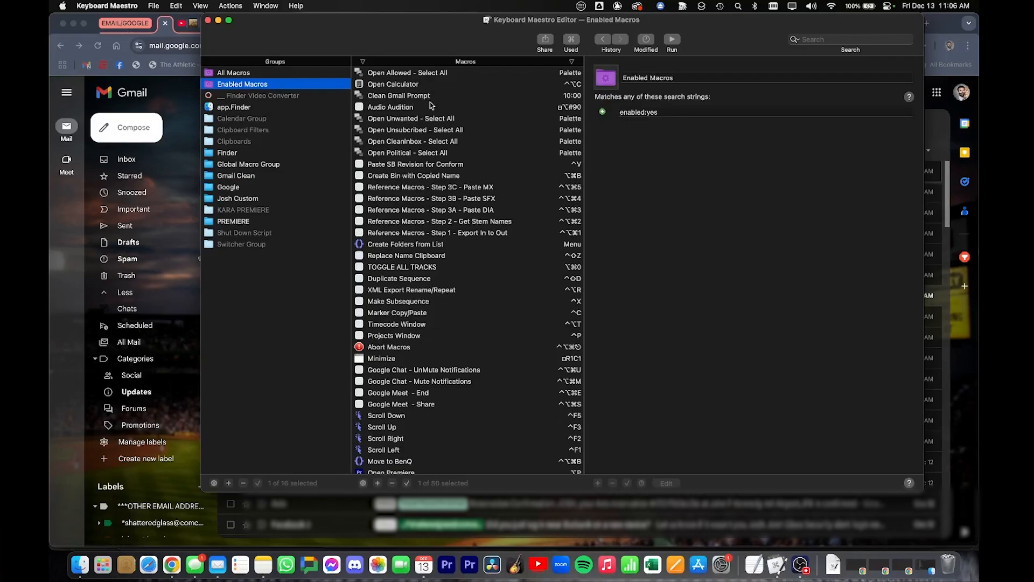
left_click(441, 88)
left_click(459, 96)
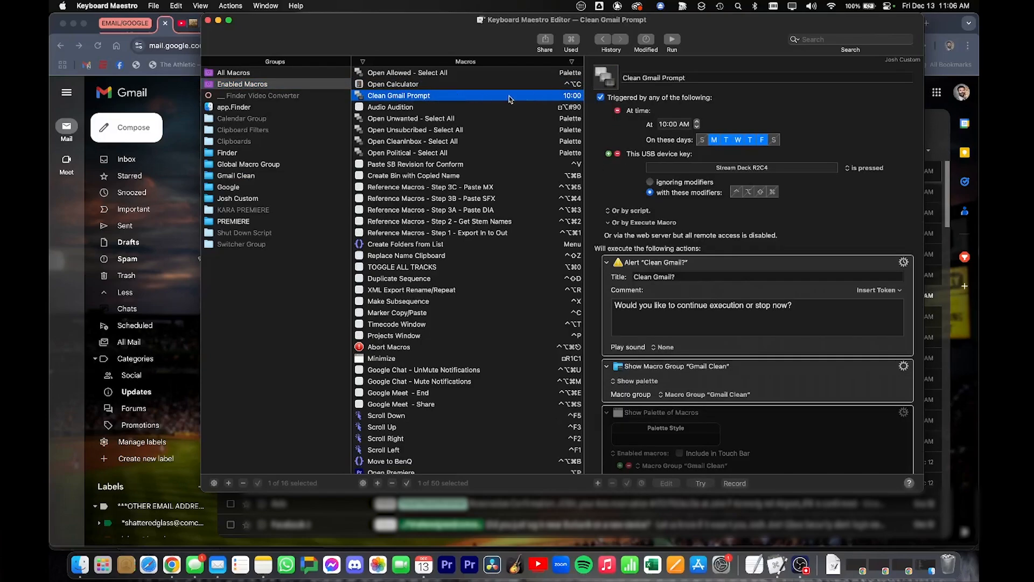
left_click(672, 41)
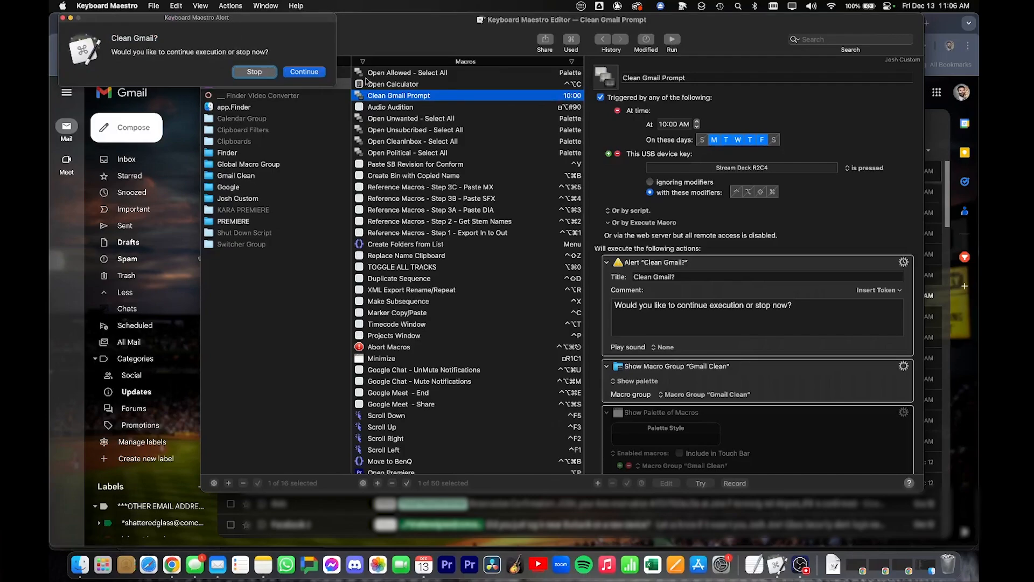
left_click(256, 73)
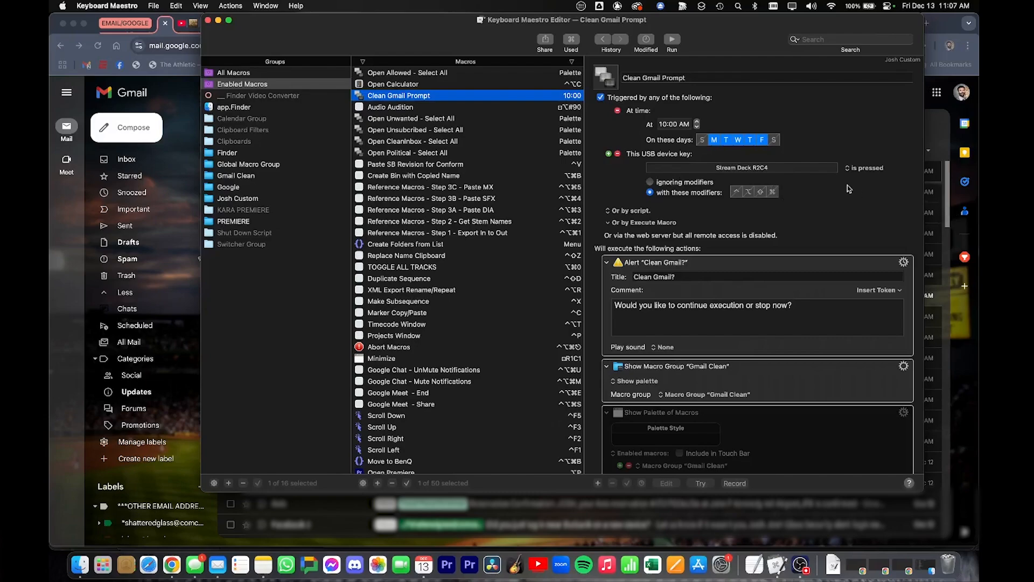
- Review the Clean Gmail Prompt actions and the mode options of Show Macro Group "Gmail Clean", keeping Show palette
scroll(858, 199, "down", 3)
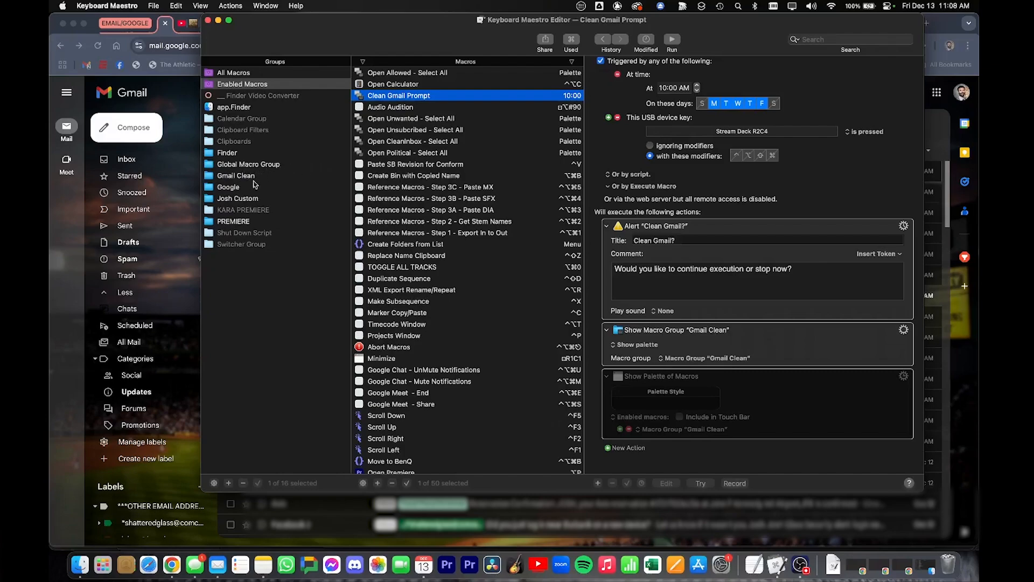
left_click(639, 345)
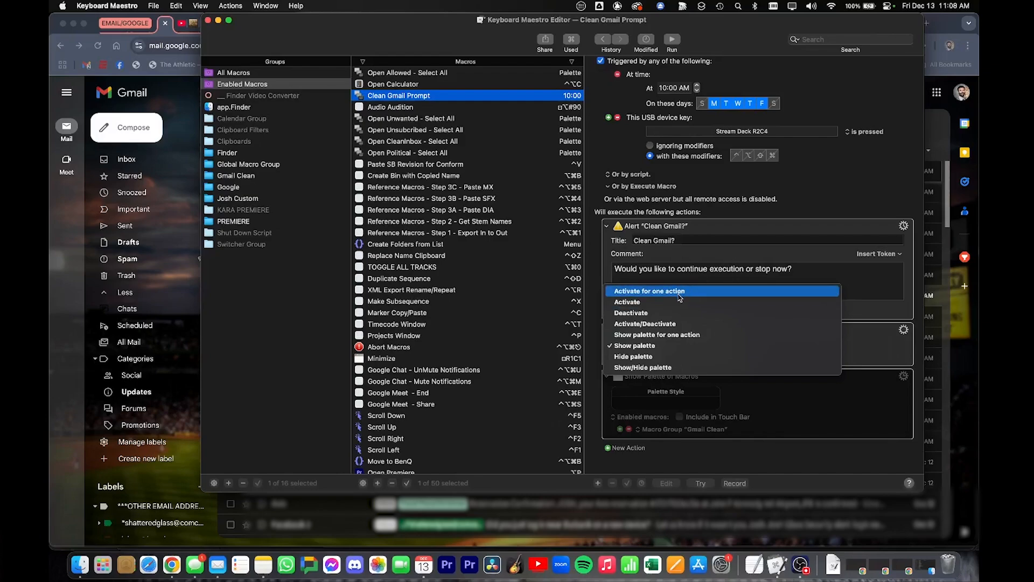
key("Escape")
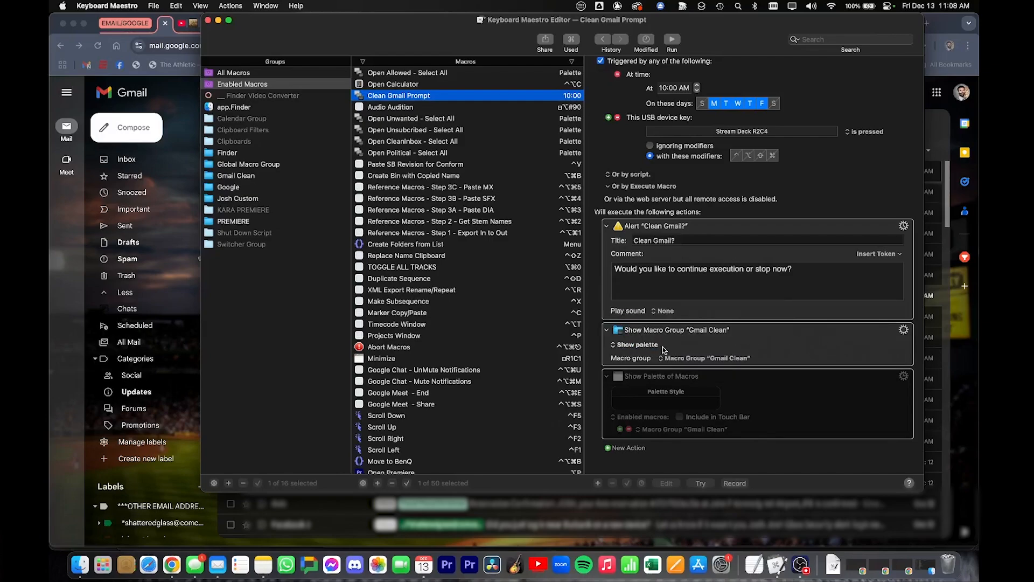
left_click(644, 350)
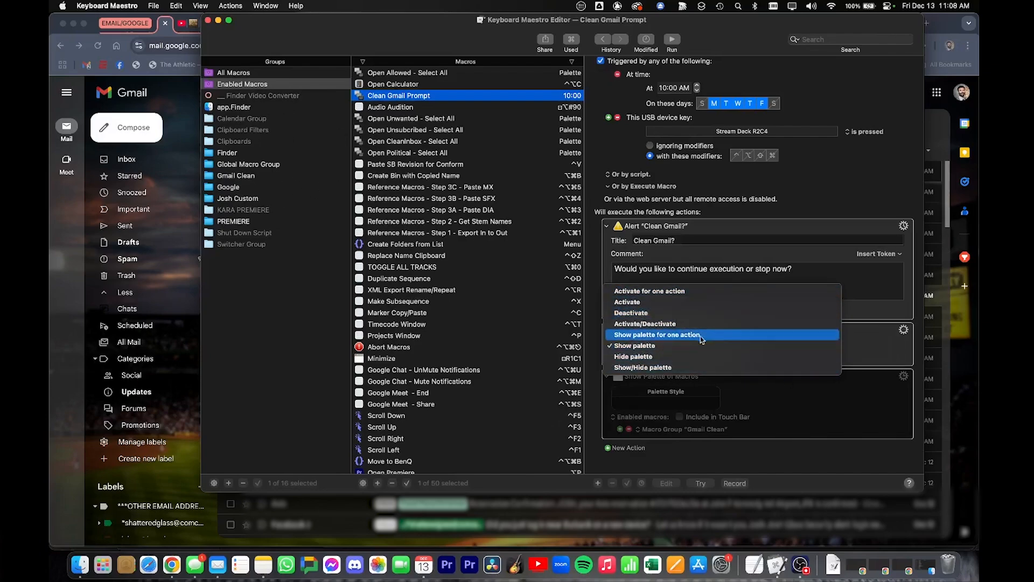
left_click(873, 349)
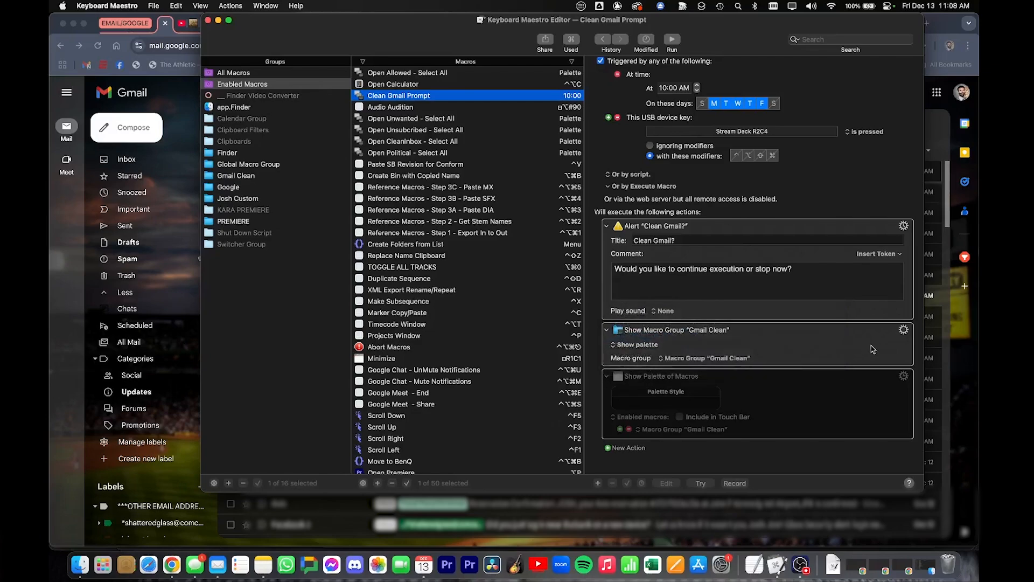
- Try the Show Macro Group "Gmail Clean" action on its own and close the Gmail Clean palette
right_click(862, 342)
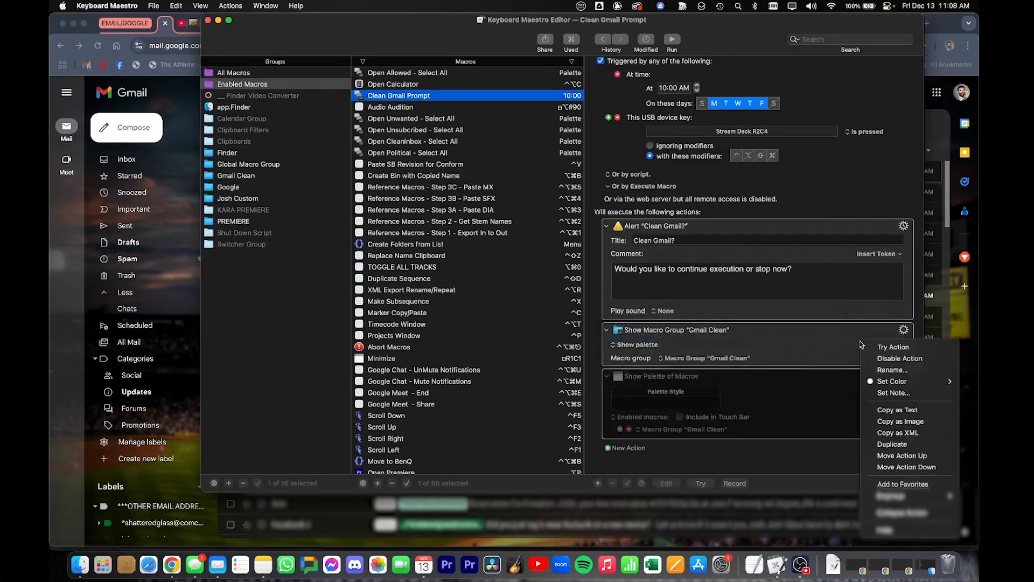
left_click(897, 350)
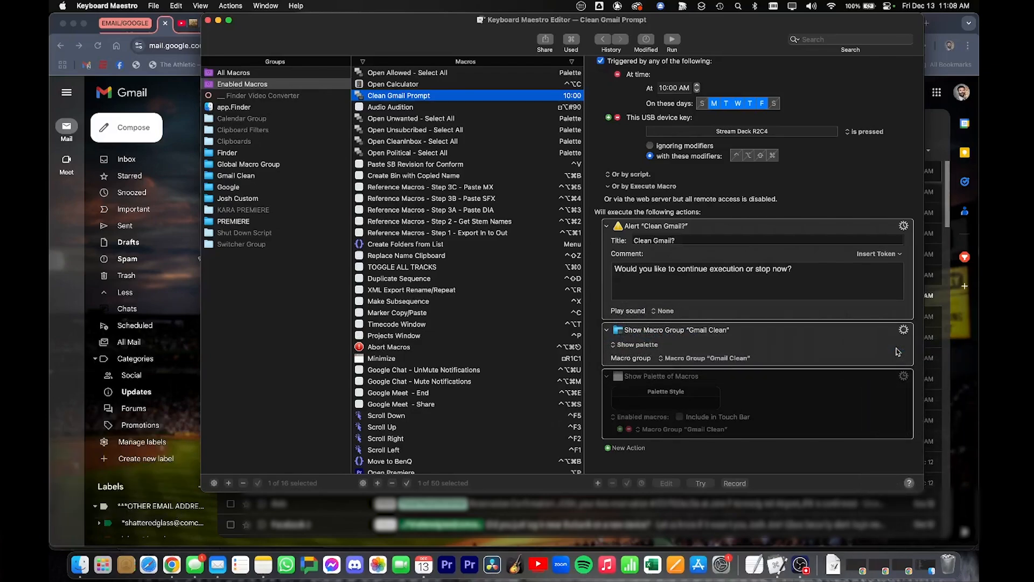
left_click(820, 334)
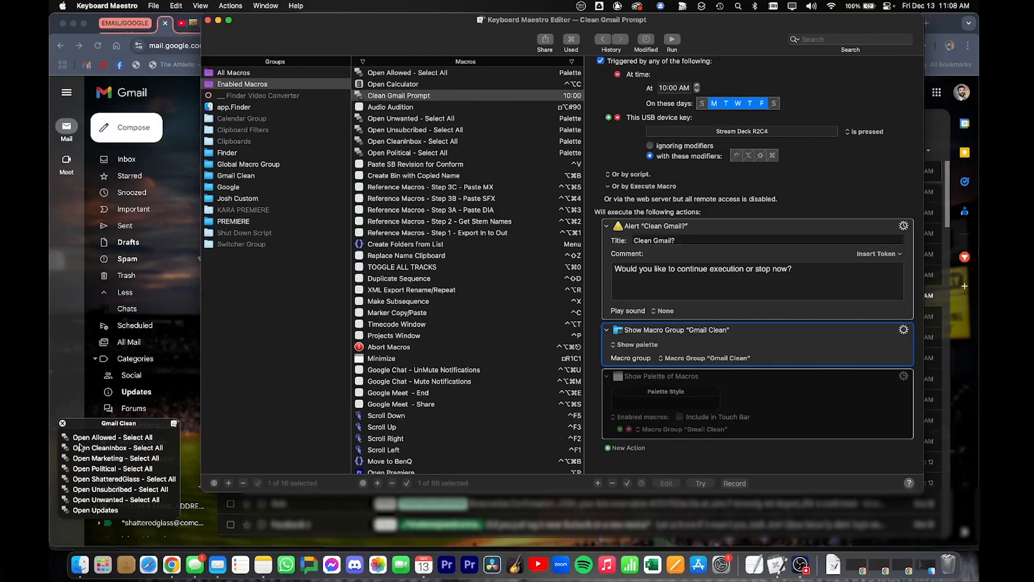
left_click(62, 423)
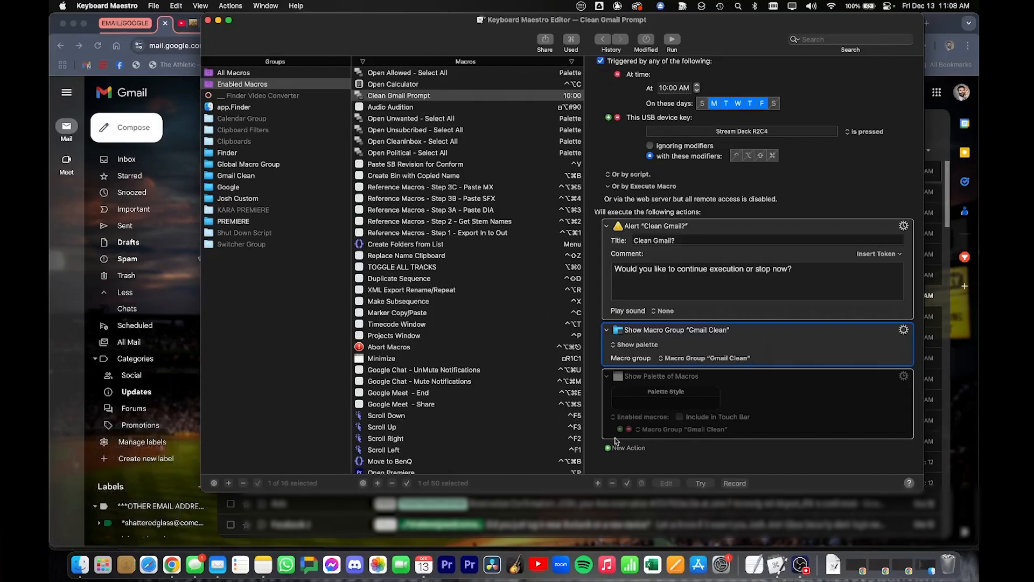